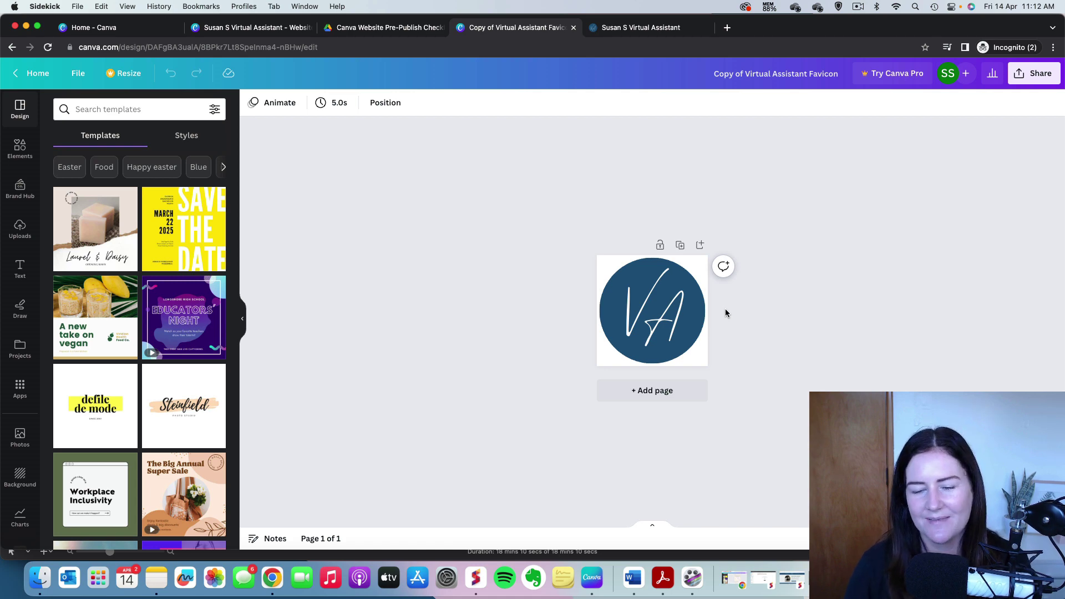
- Look over the navy circle logo's colour choices without changing them
left_click(616, 293)
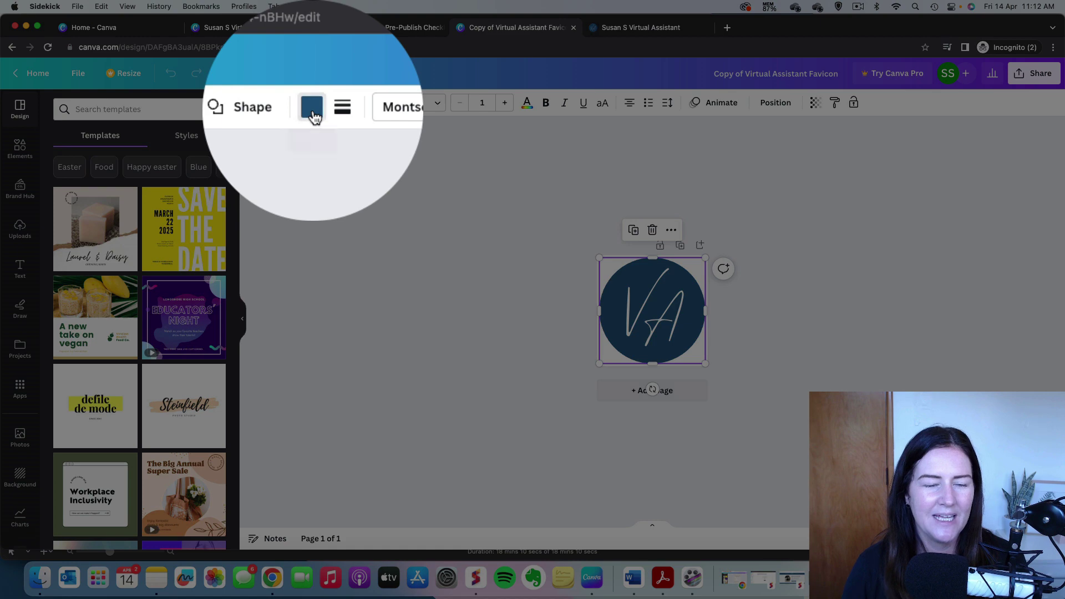
left_click(312, 102)
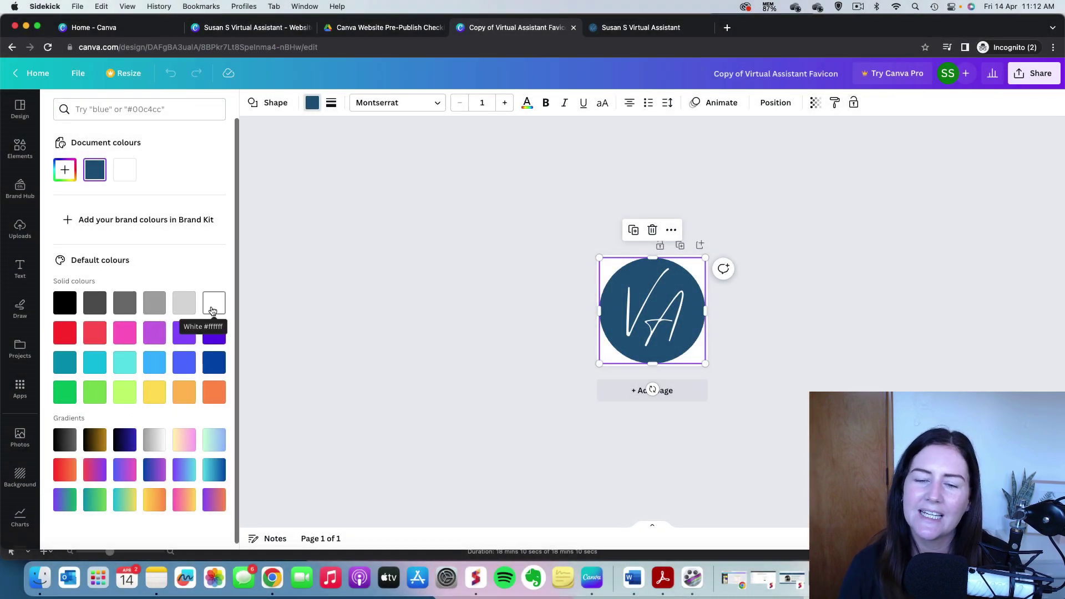
left_click(655, 305)
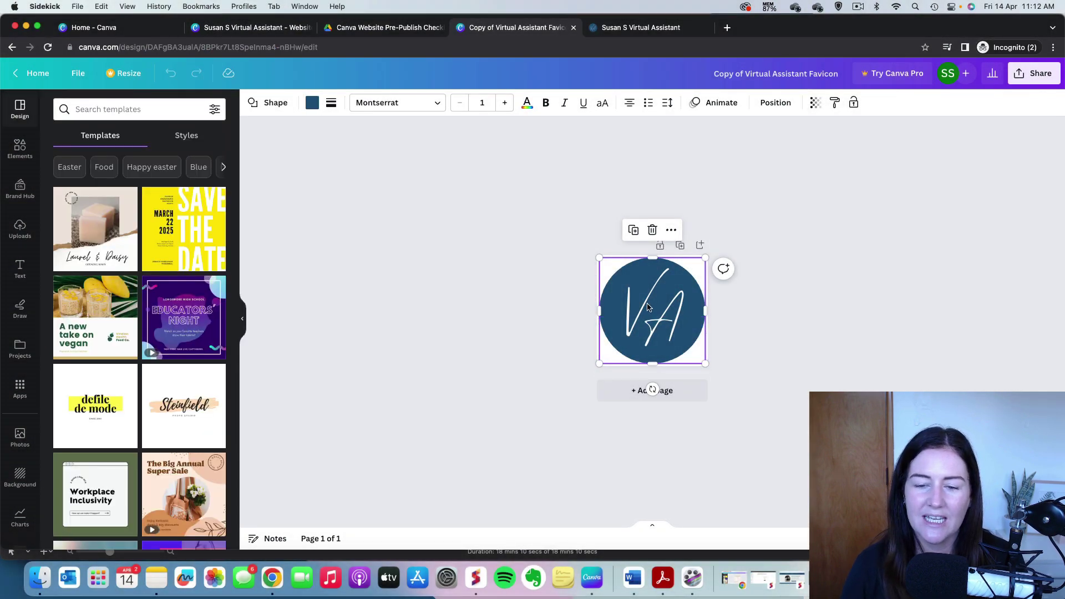
- Try changing the VA lettering to SS, then undo it back to VA
left_click(653, 314)
left_click(655, 318)
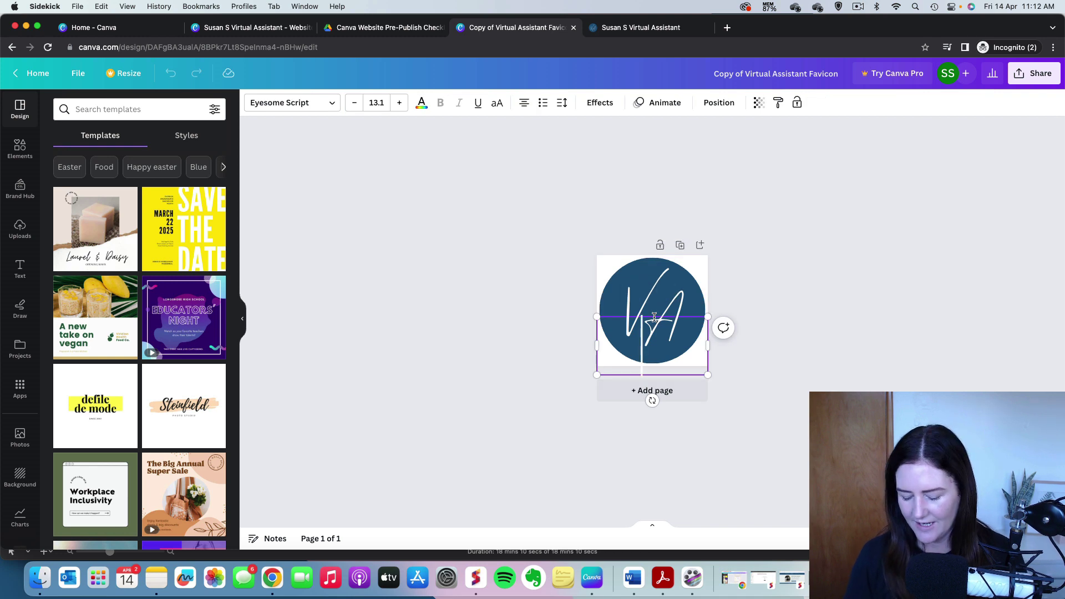
key("BackSpace")
type("SS")
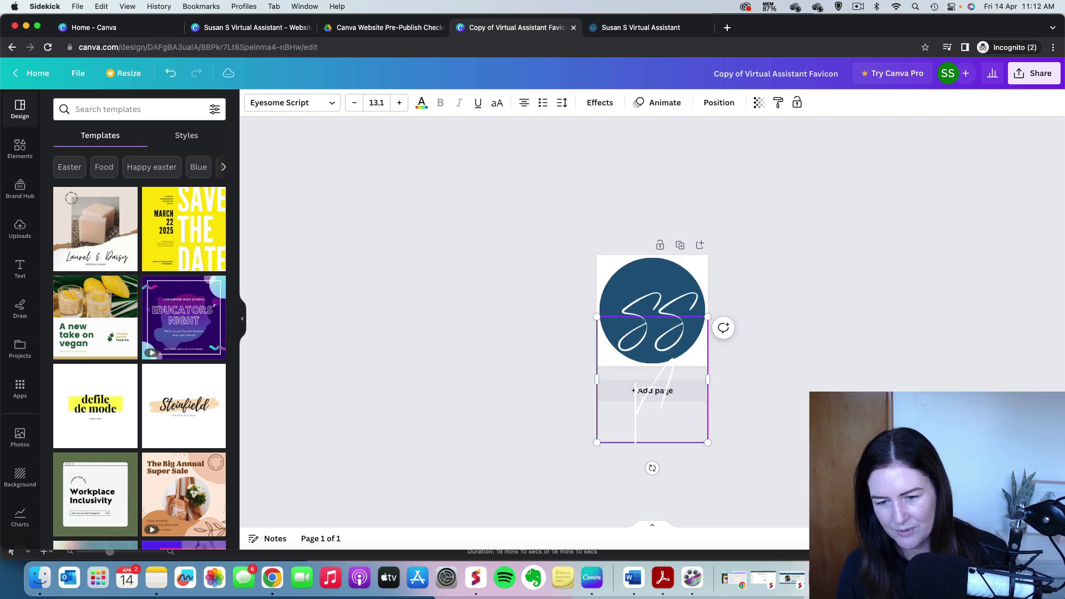
key("Delete")
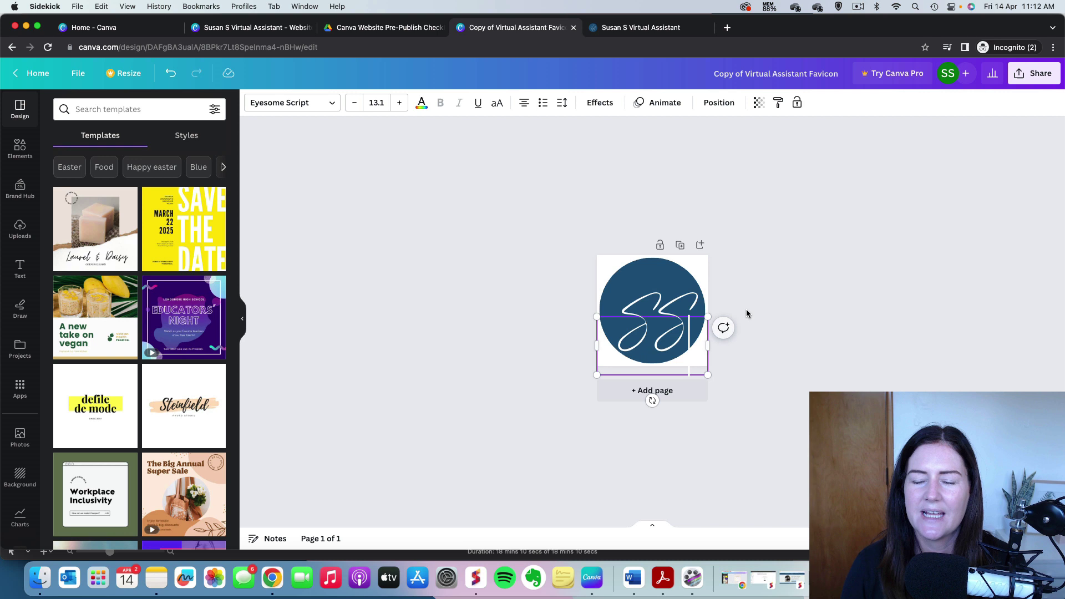
left_click(778, 295)
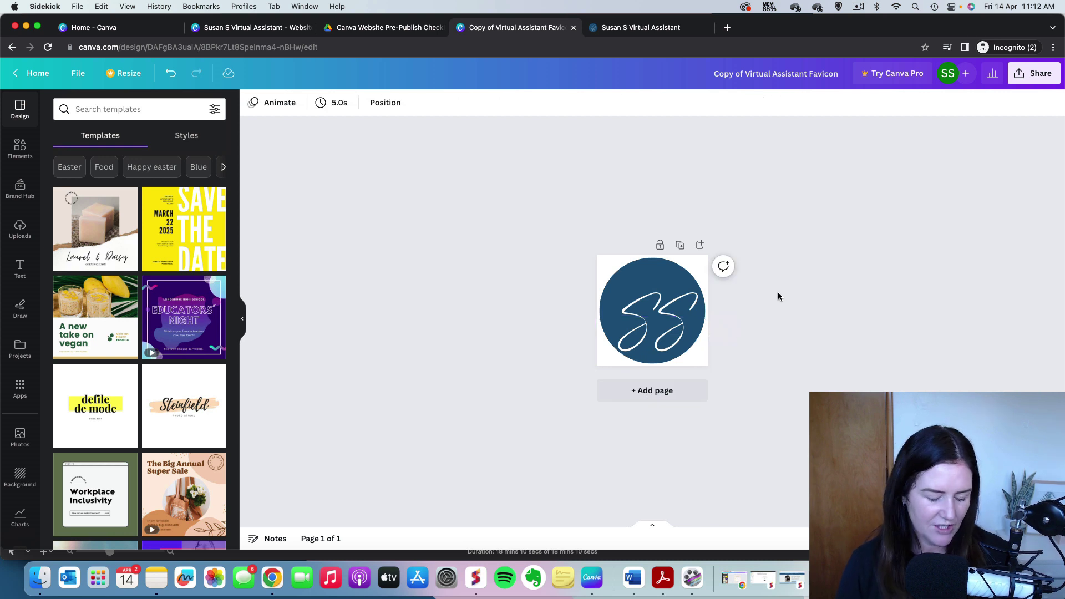
key("super+z")
key("super+z")
key("super+z")
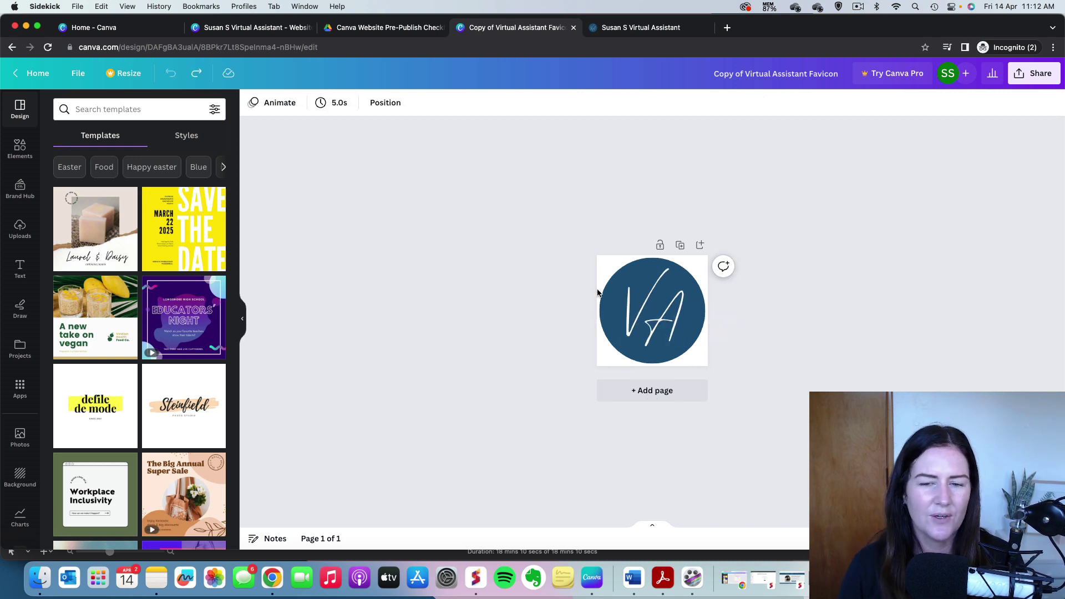
- Look over the VA lettering's font choices, then deselect it unchanged
left_click(652, 304)
left_click(652, 305)
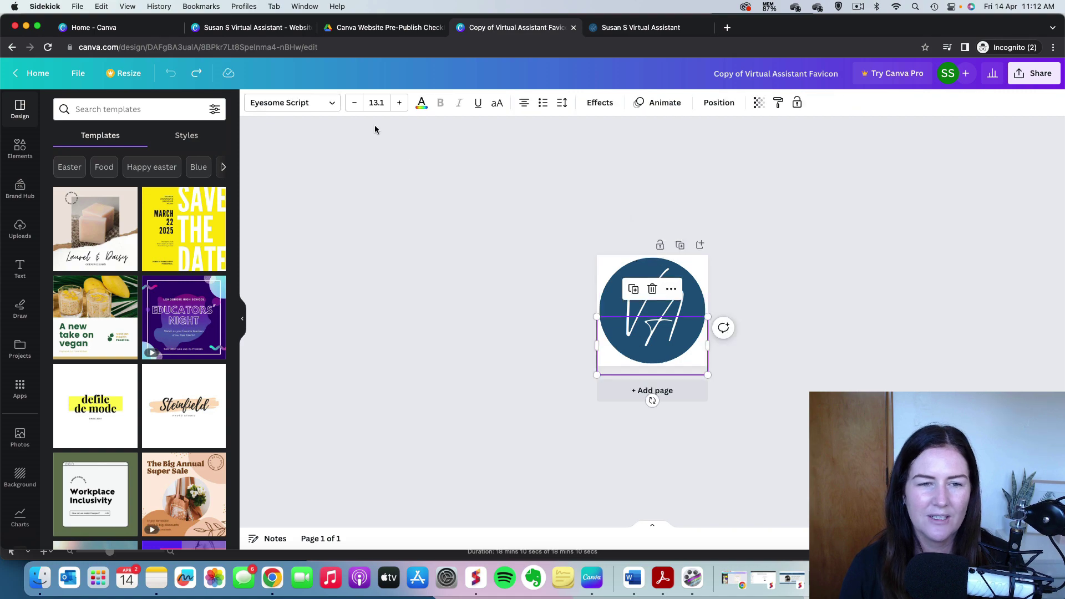
left_click(304, 104)
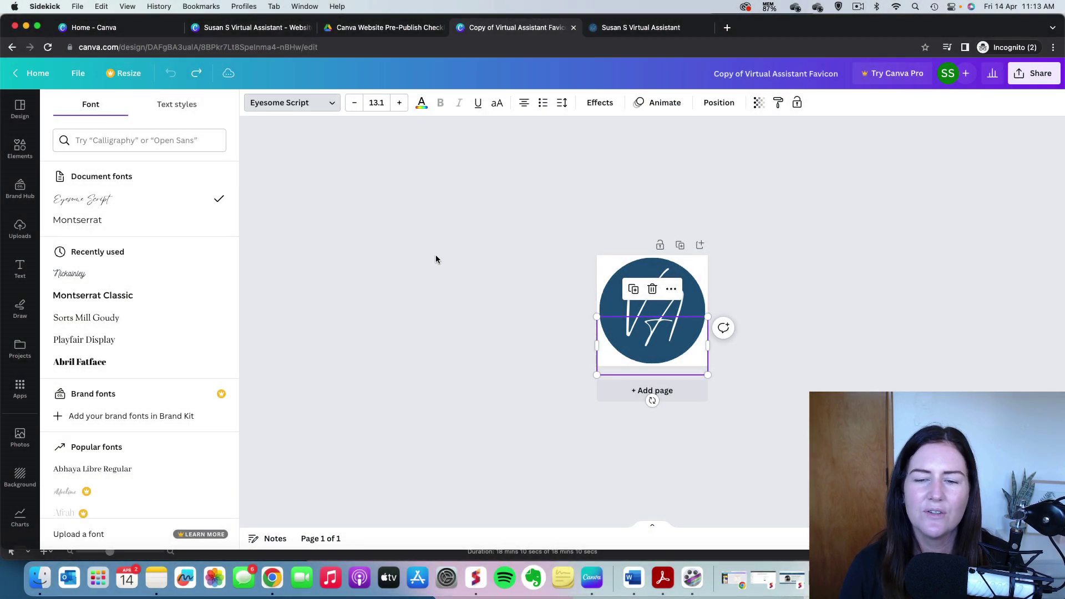
key("Escape")
left_click(441, 255)
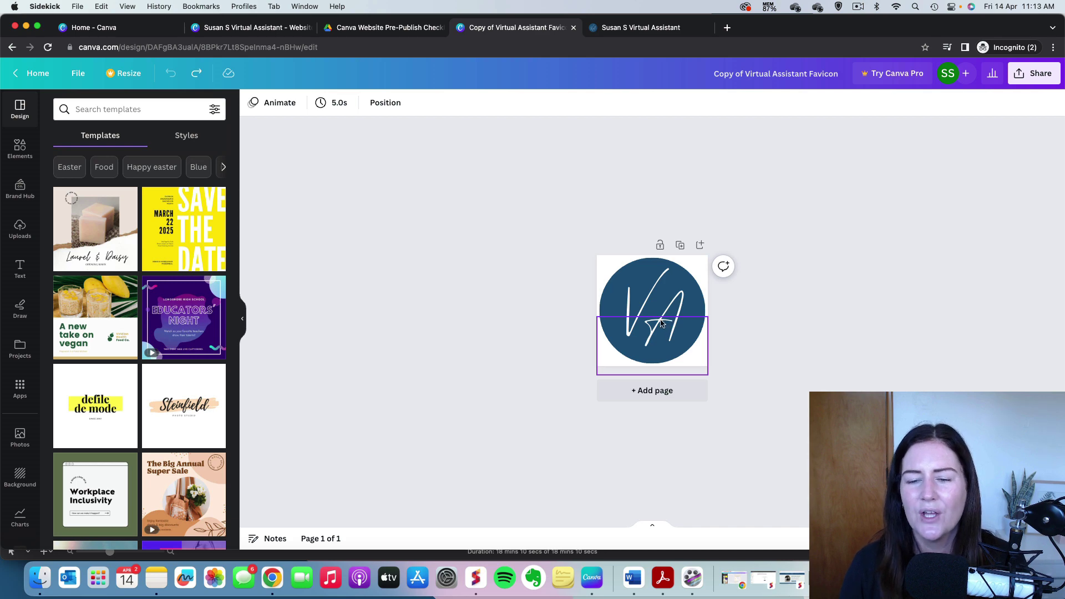
- Delete the VA lettering and add the solid white heart from an Elements search for 'heart icon'
left_click(661, 323)
key("Delete")
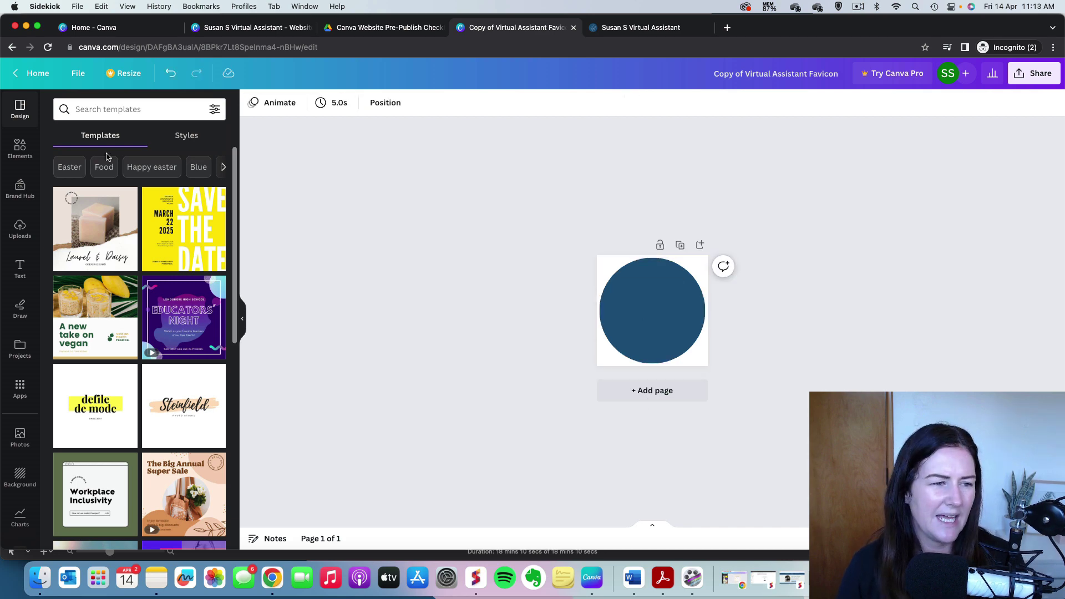
left_click(20, 151)
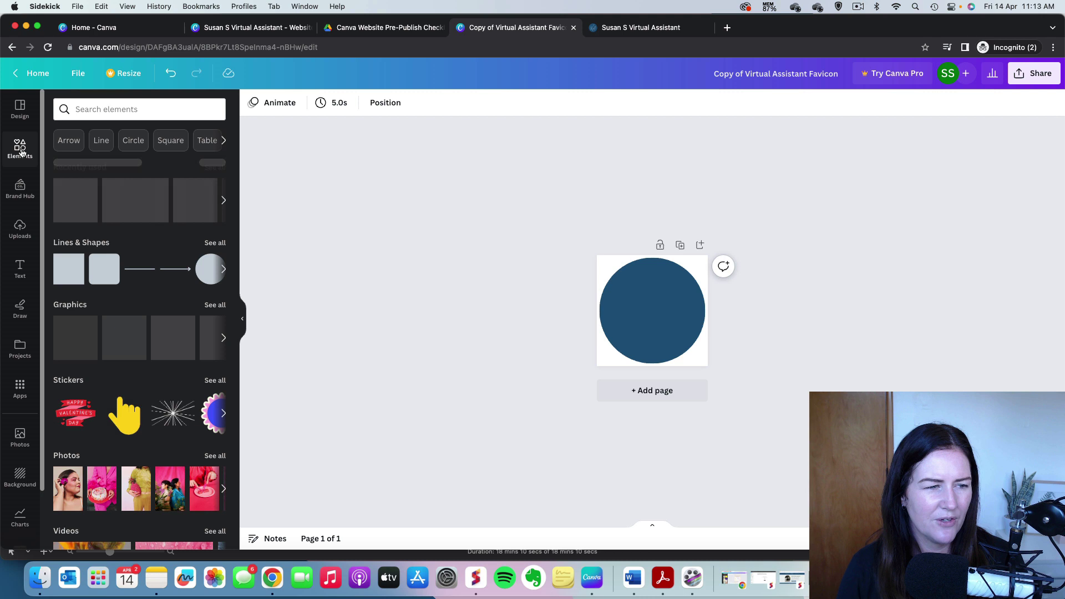
left_click(113, 110)
type("h")
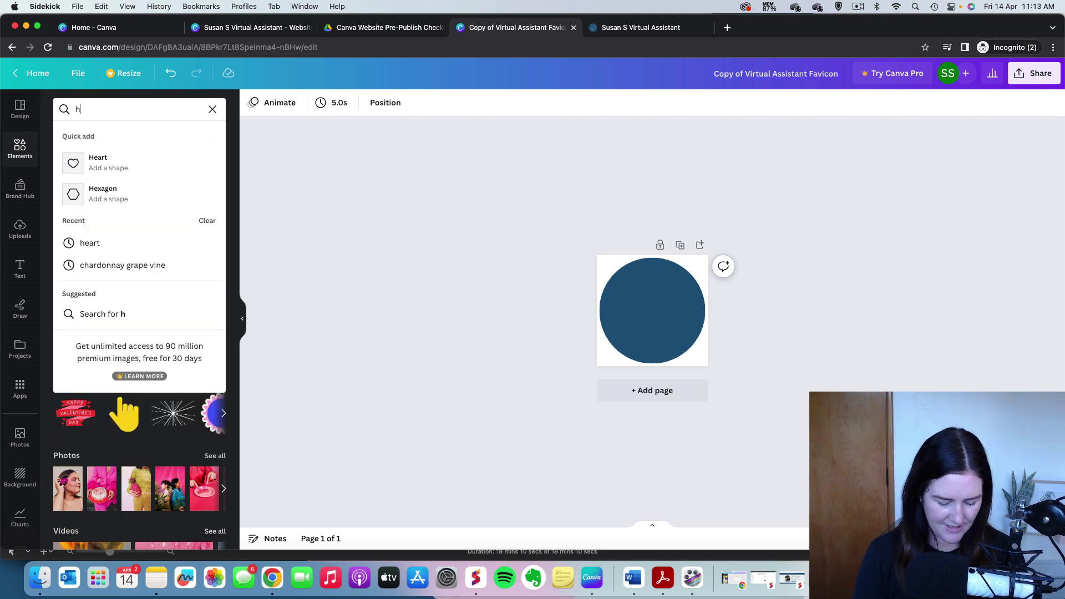
type("eart icon")
key("Return")
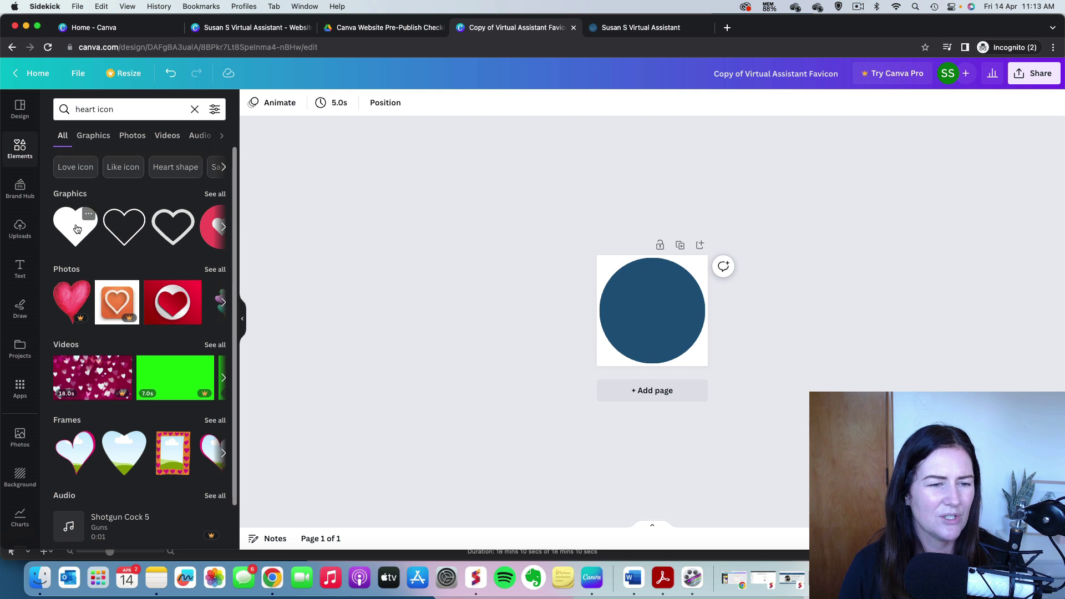
left_click(86, 220)
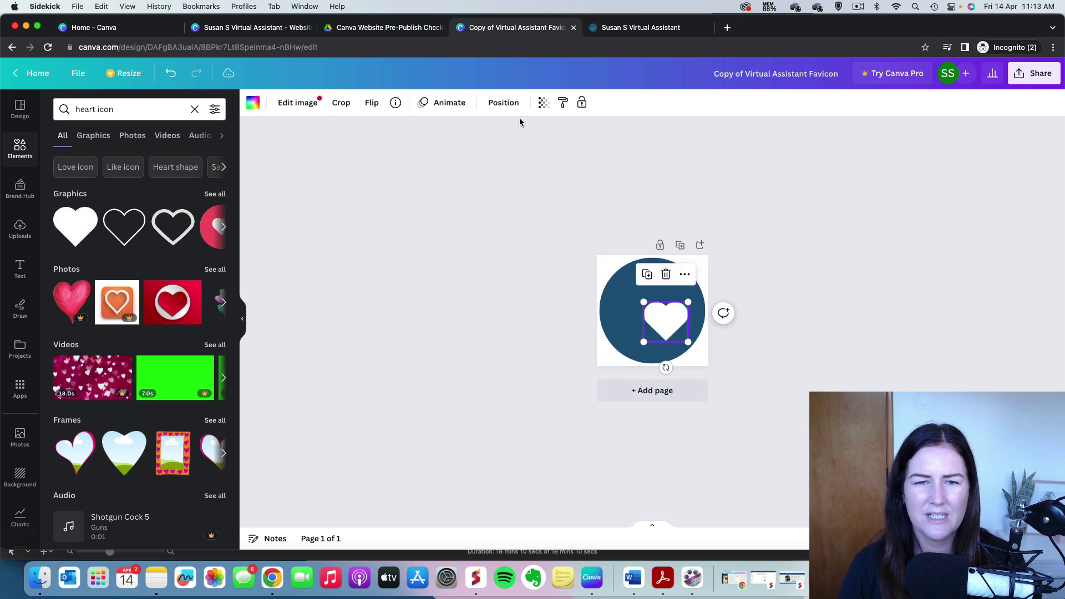
- Centre the heart on the page and enlarge it to about 21.3 × 19.3 px
left_click(503, 102)
left_click(174, 224)
left_click(114, 223)
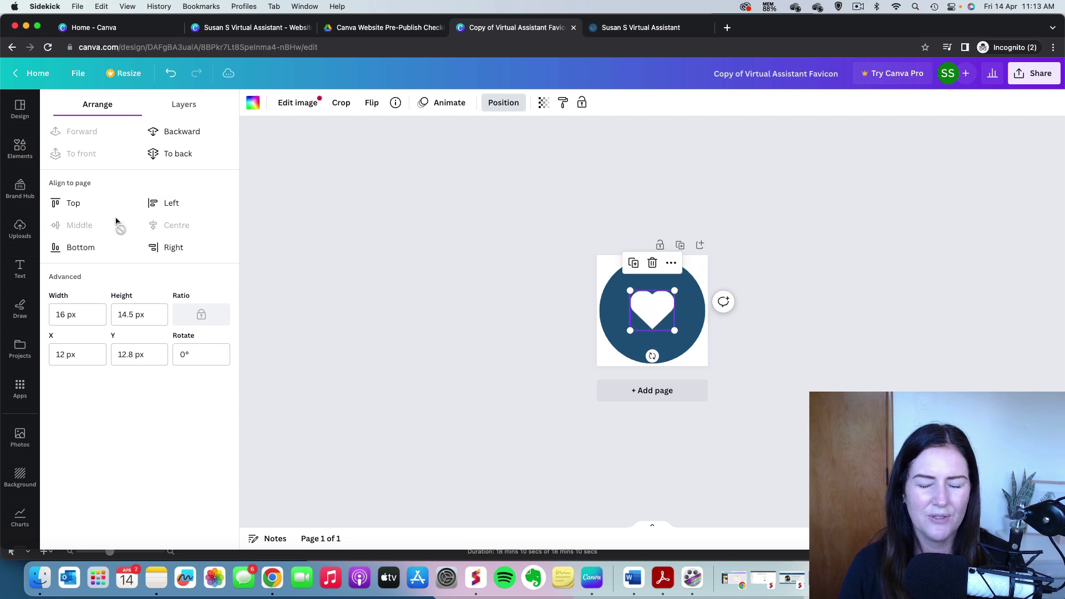
left_click_drag(674, 290, 689, 277)
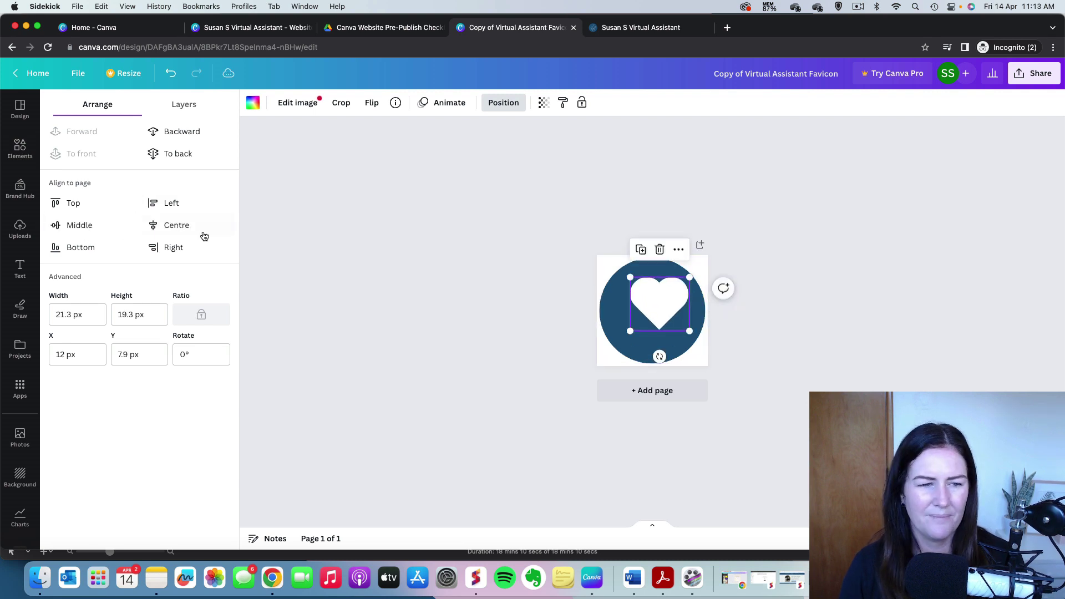
left_click(201, 230)
left_click(89, 223)
- Colour the heart pink and check the result on the navy circle
left_click(254, 102)
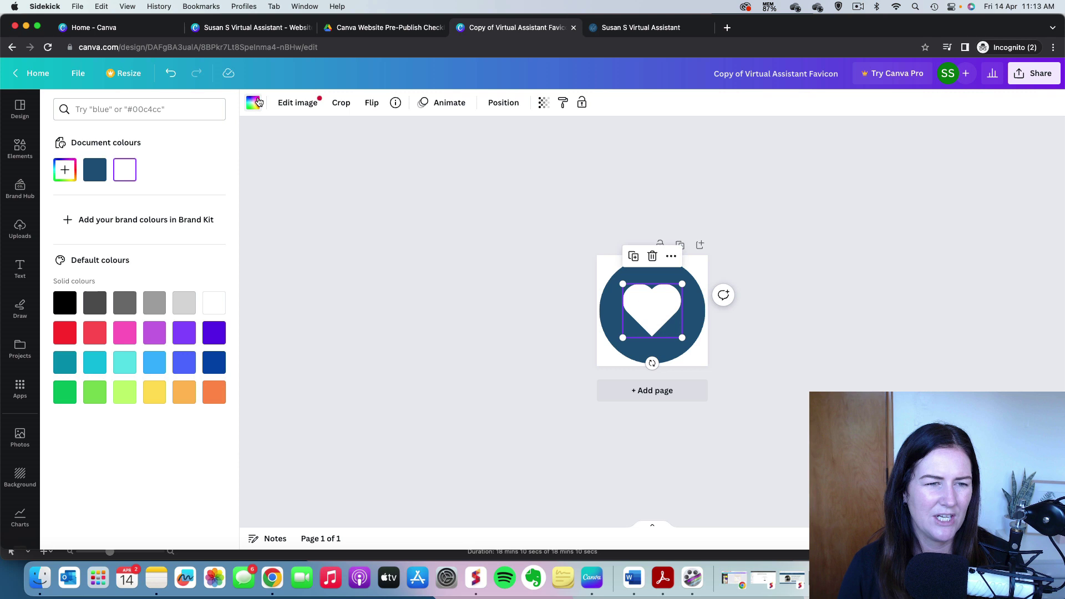
left_click(128, 335)
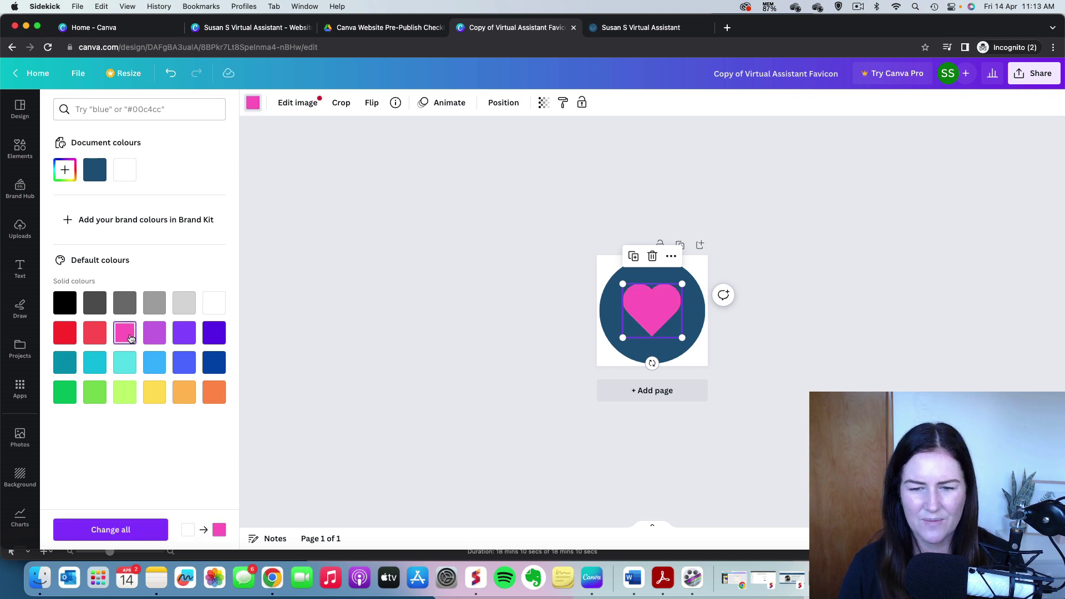
left_click(799, 337)
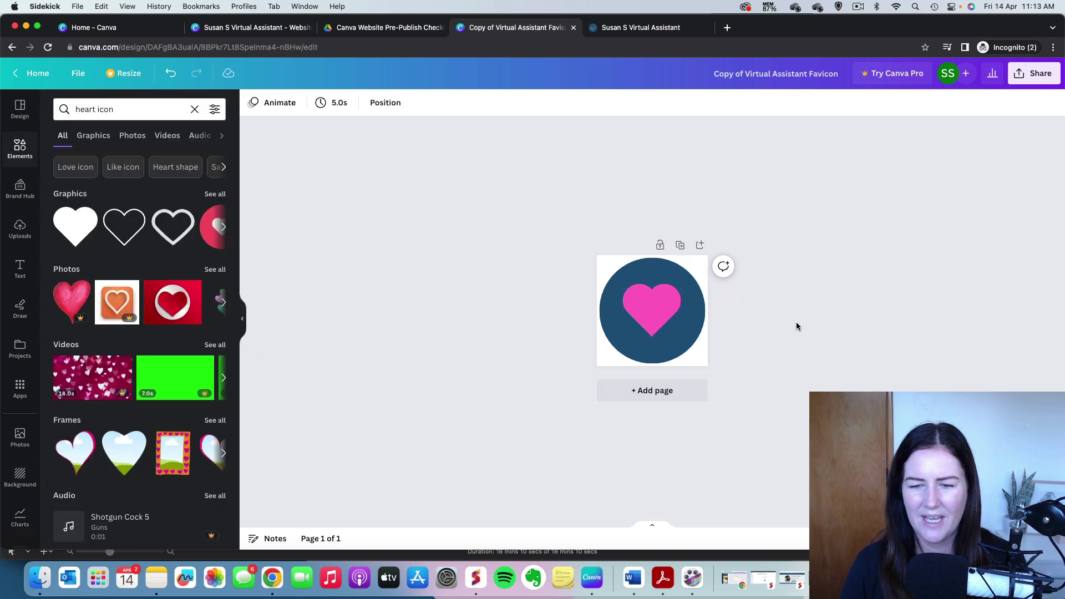
left_click(651, 321)
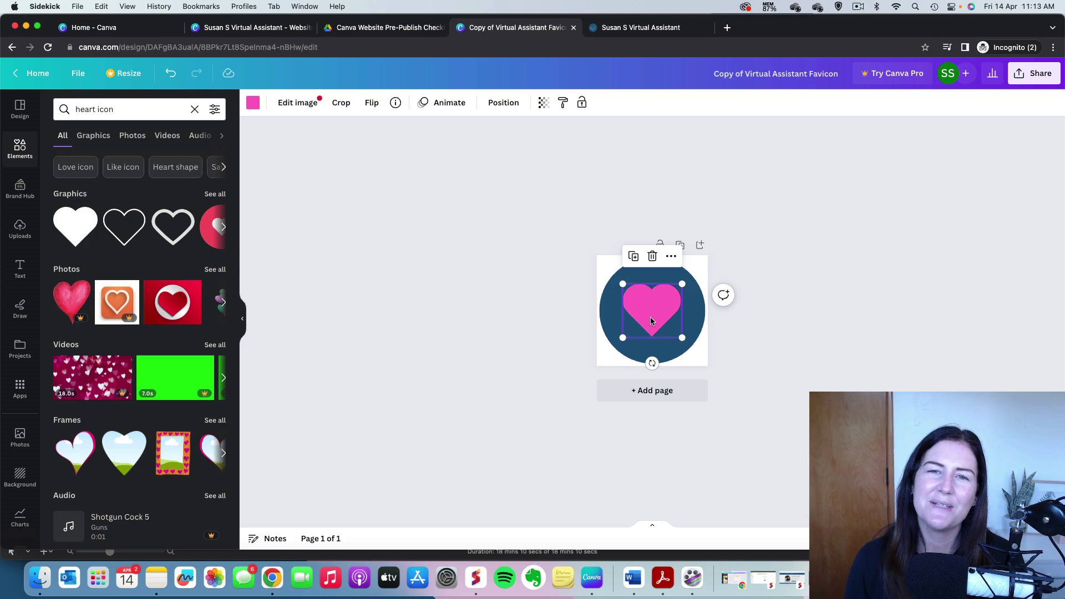
- From the Canva home page, create a blank custom-size 40 × 40 px design
left_click(155, 27)
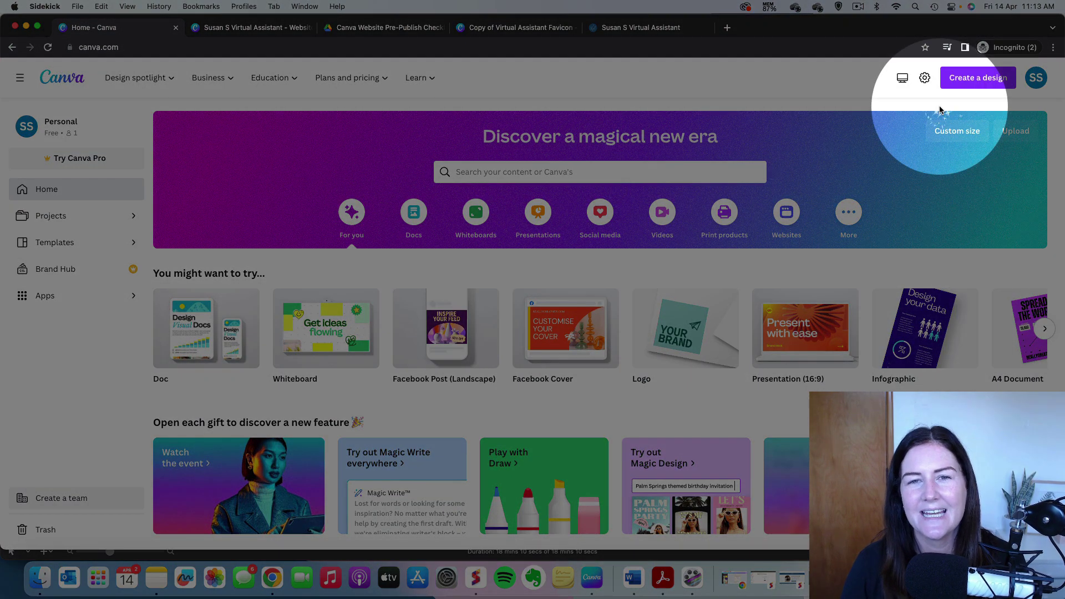
left_click(961, 133)
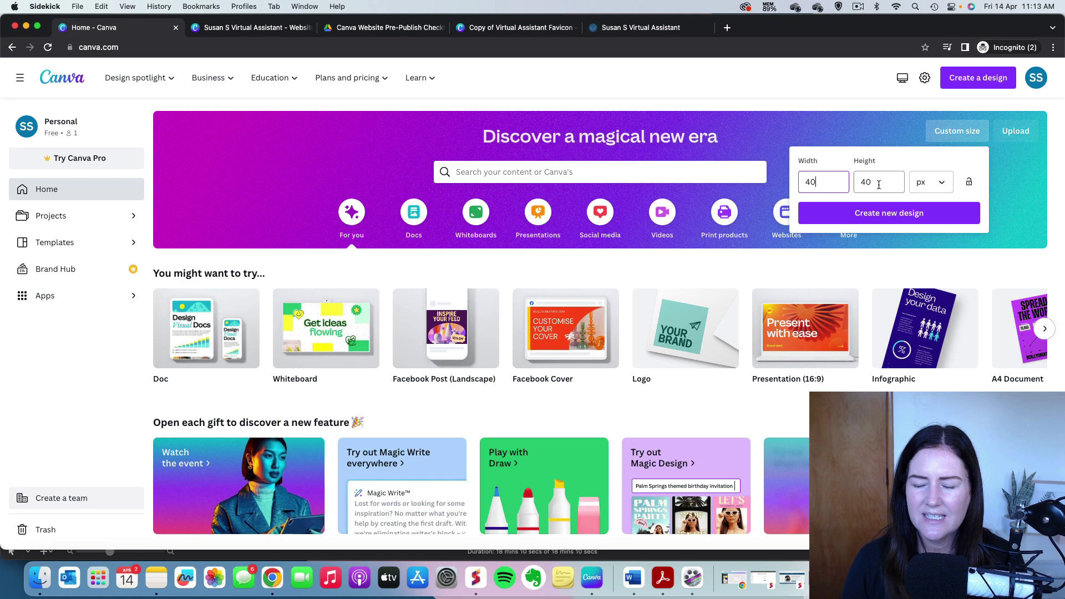
left_click(876, 217)
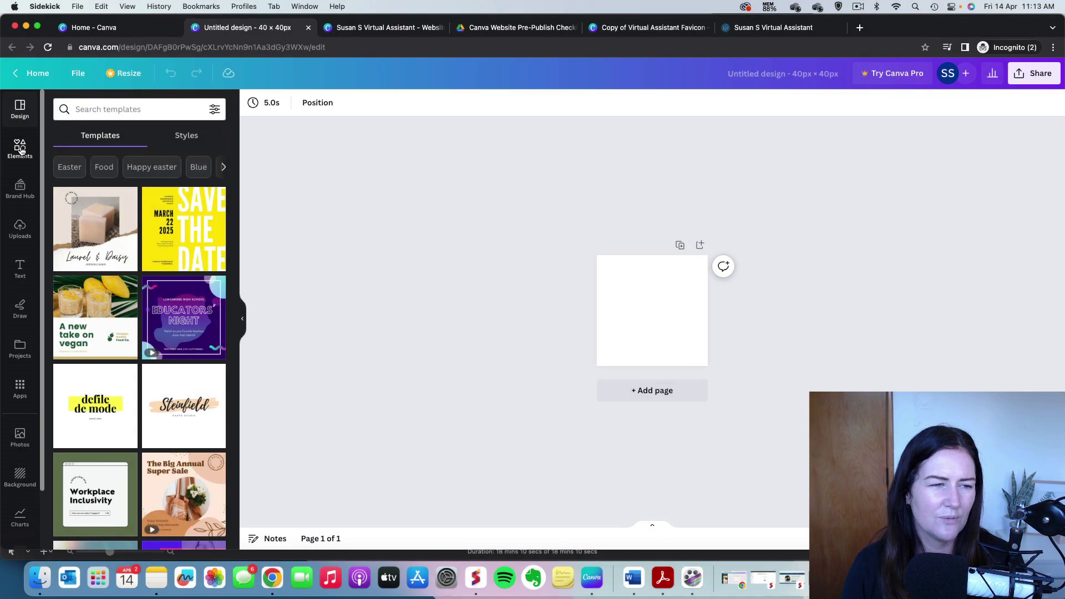
- Add a grey circle shape and enlarge it to fill the 40 × 40 page
left_click(20, 149)
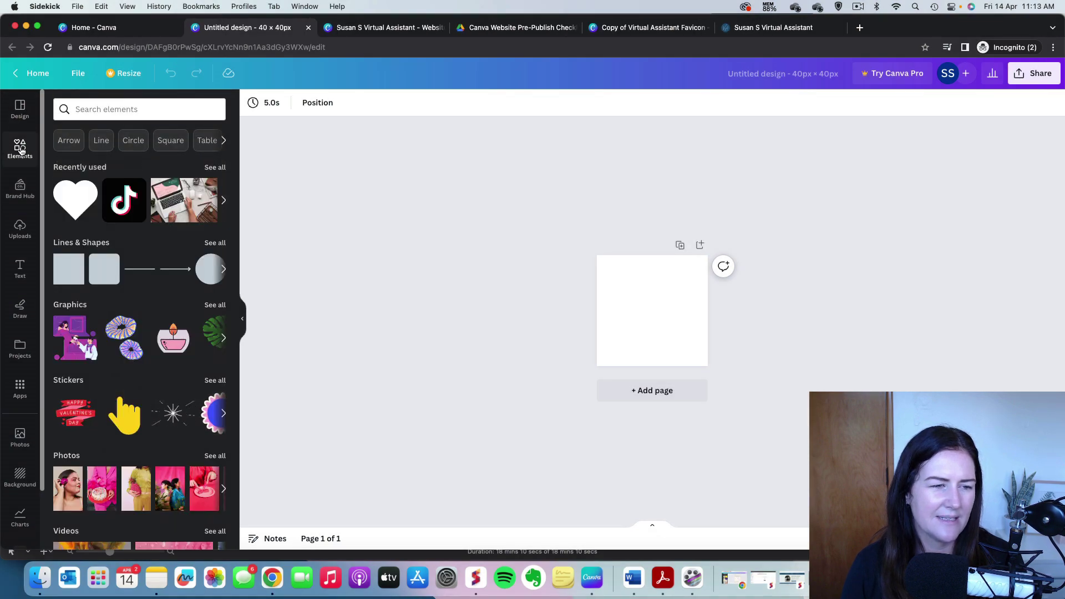
left_click(205, 273)
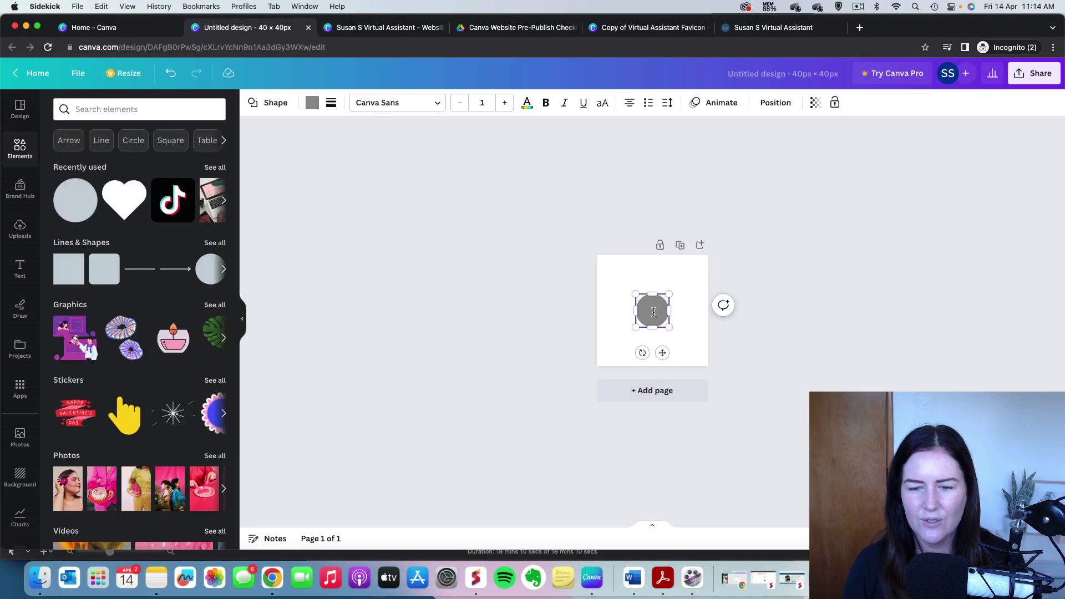
left_click_drag(635, 293, 603, 258)
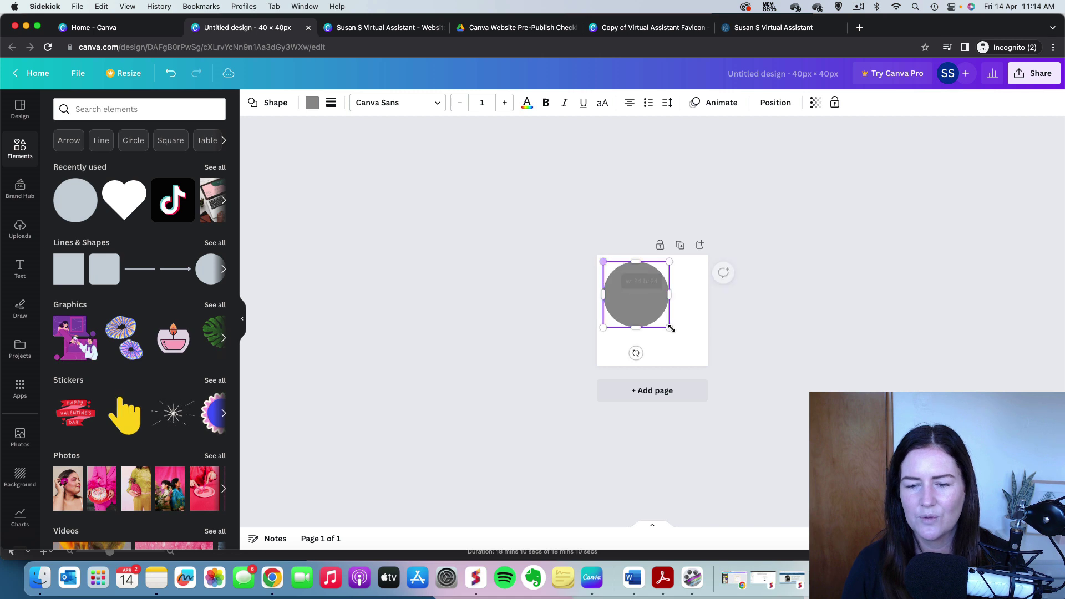
mouse_move(672, 329)
left_mouse_down()
mouse_move(723, 384)
mouse_move(667, 334)
left_mouse_up()
left_click(749, 347)
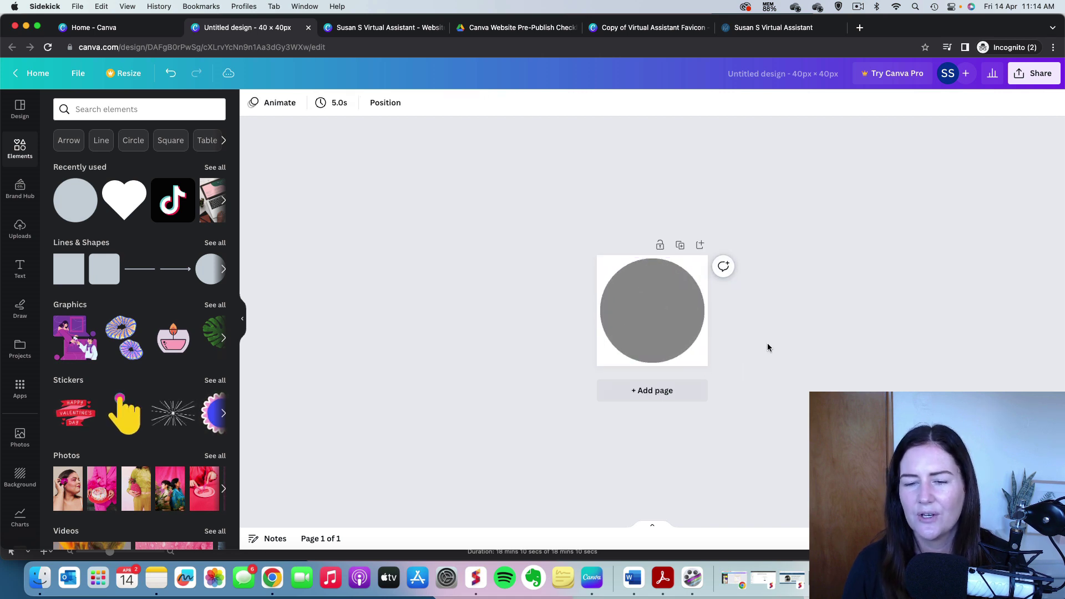
left_click(671, 313)
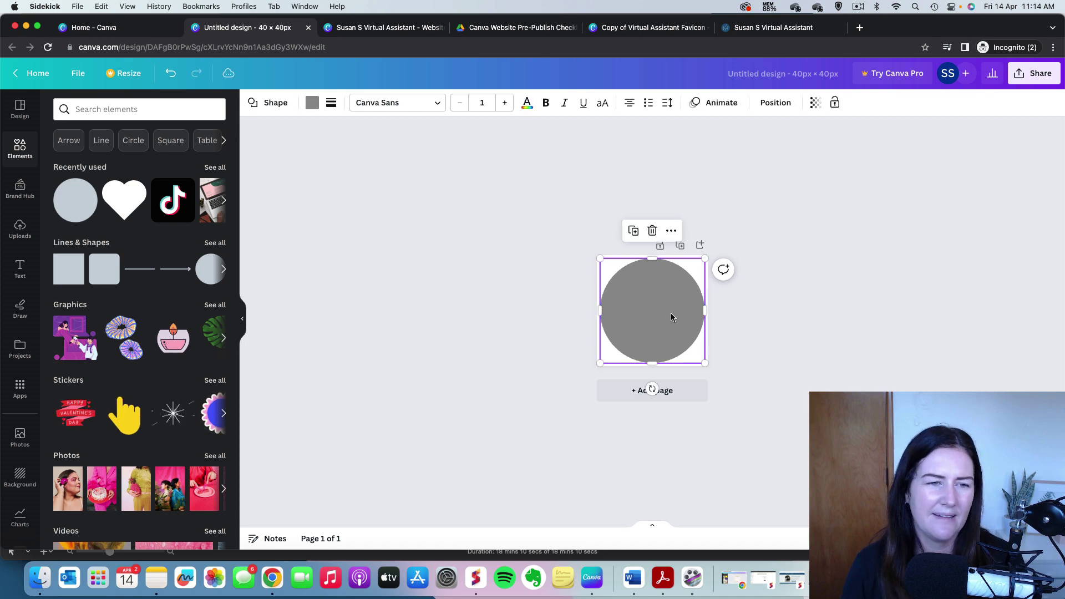
- Add a heading text box onto the circle and clear its placeholder text
left_click(20, 269)
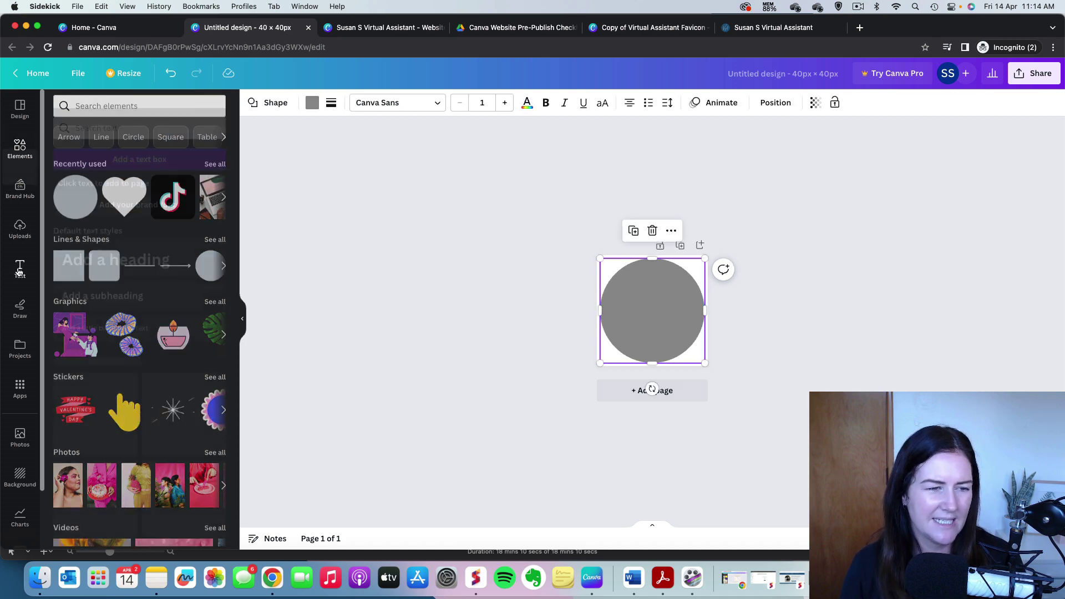
left_click(104, 246)
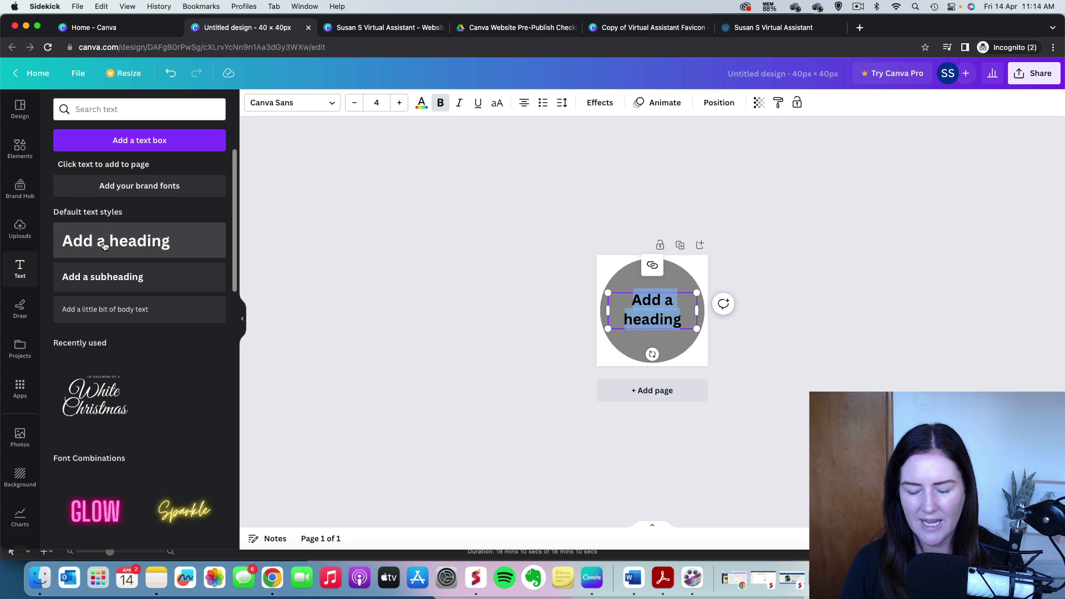
key("BackSpace")
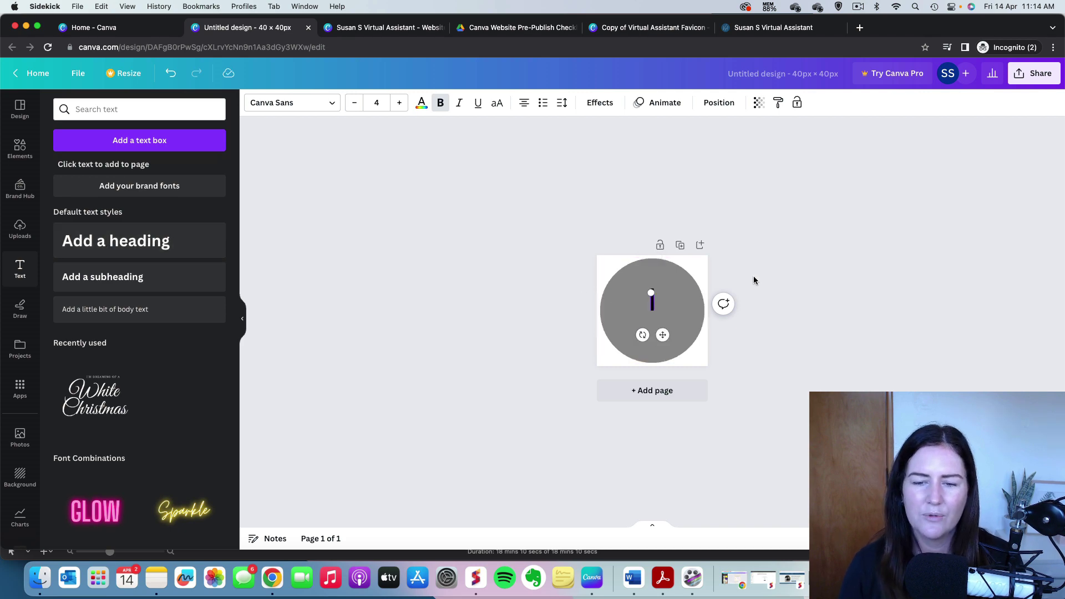
left_click(754, 279)
- Add a white heart, enlarge and centre it on the circle, then return to the favicon design
left_click(20, 149)
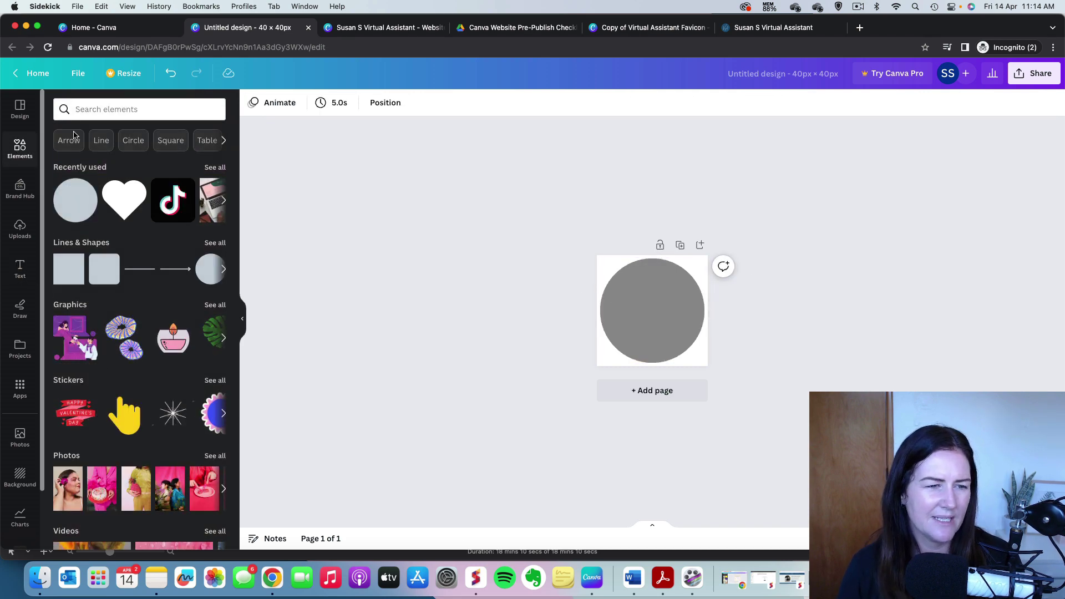
left_click(117, 199)
left_click_drag(695, 306, 686, 284)
left_click_drag(634, 316, 629, 317)
left_click(413, 279)
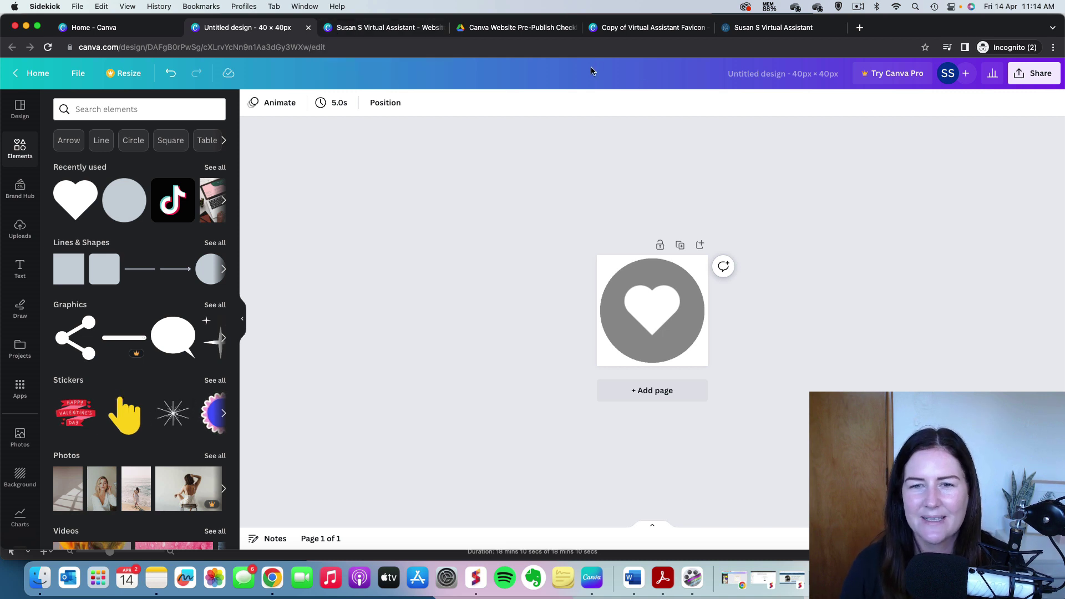
left_click(631, 35)
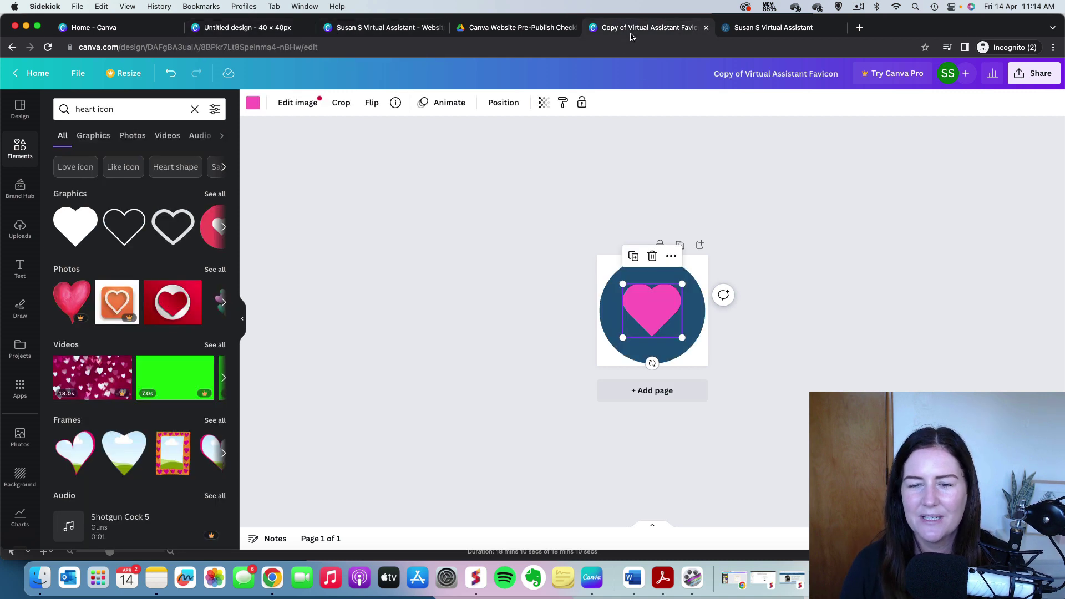
- Download the pink-heart favicon through Share as a 40 × 40 px PNG
left_click(828, 252)
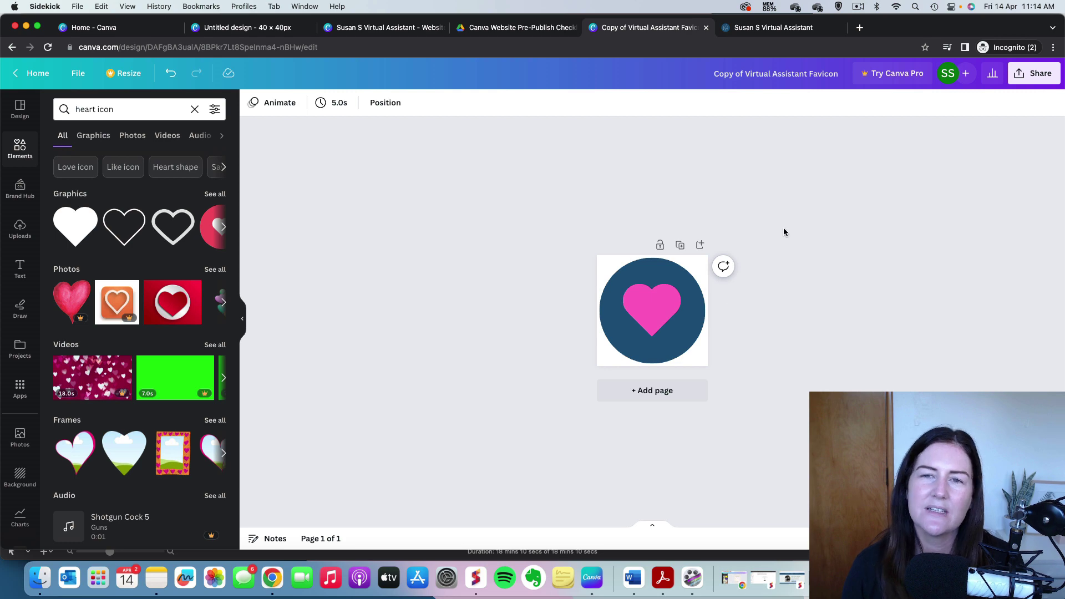
left_click(1027, 76)
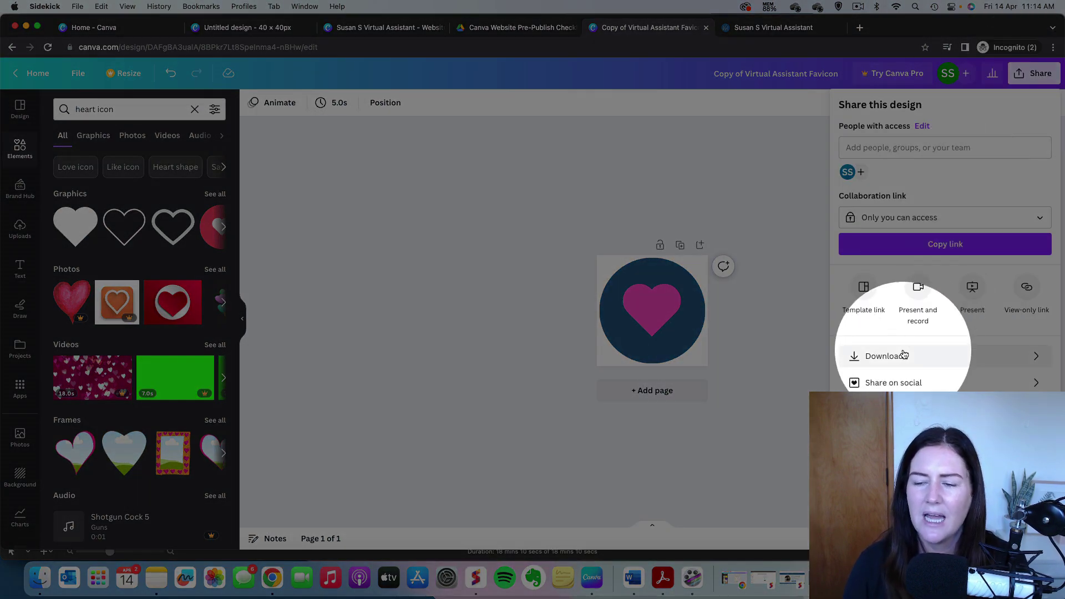
left_click(902, 355)
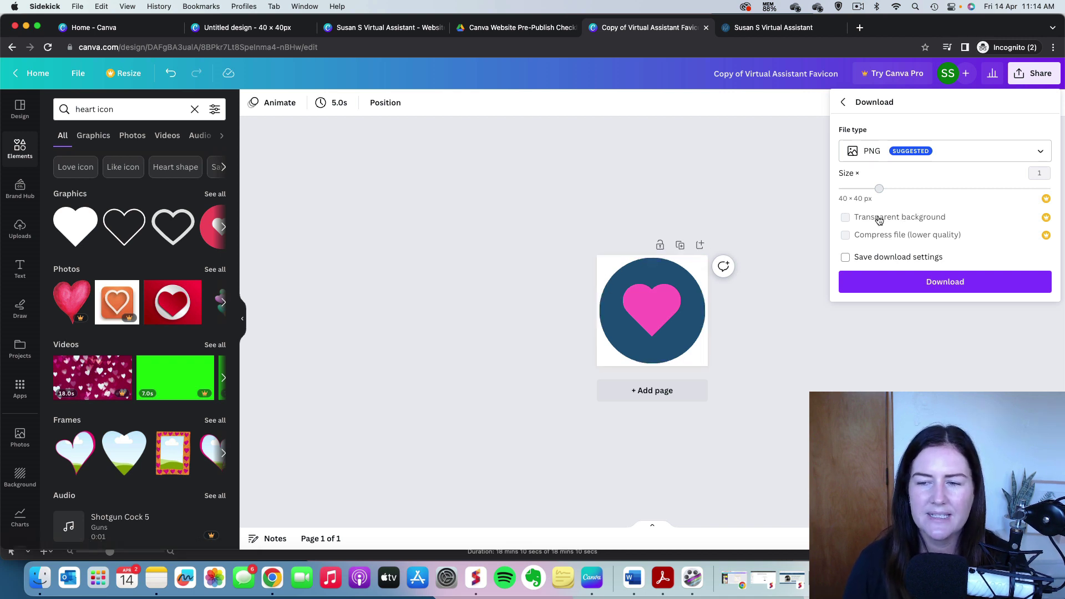
left_click(911, 284)
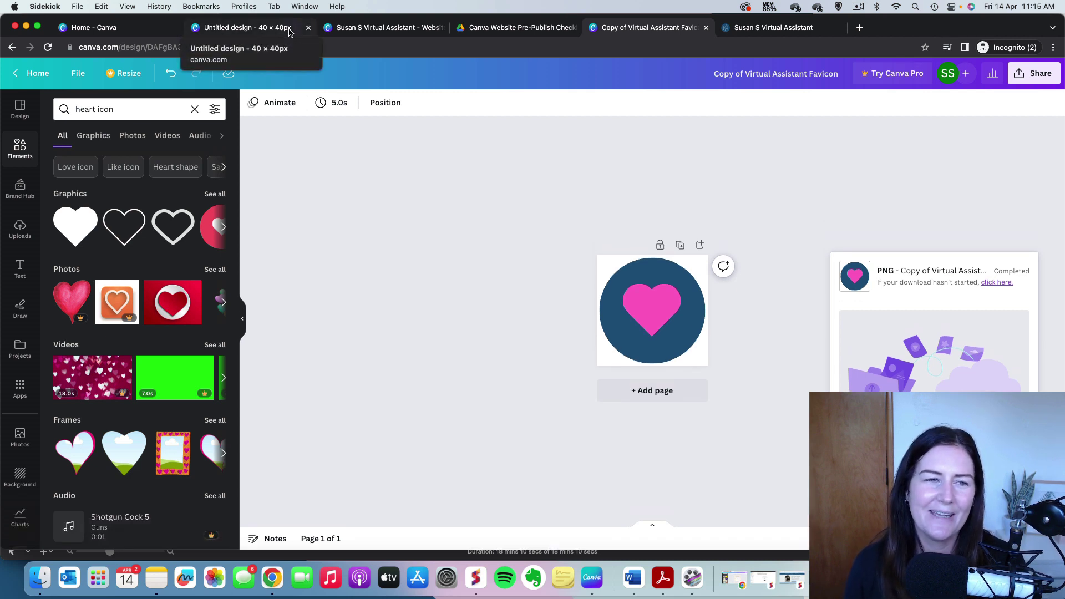
- Begin publishing the virtual assistant website and open its browser-tab icon chooser
left_click(386, 27)
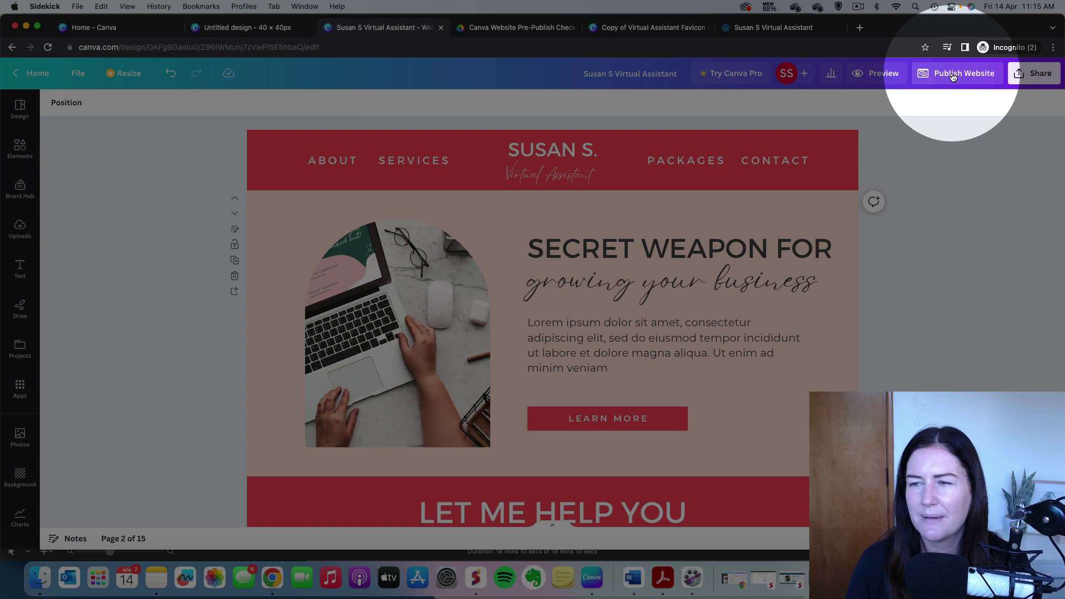
left_click(952, 76)
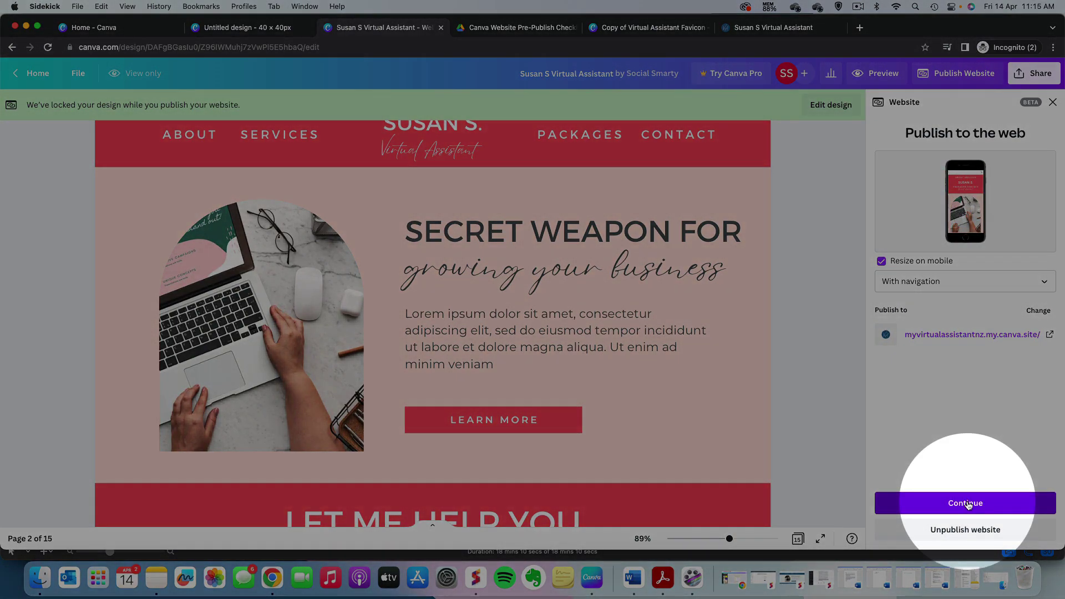
left_click(967, 504)
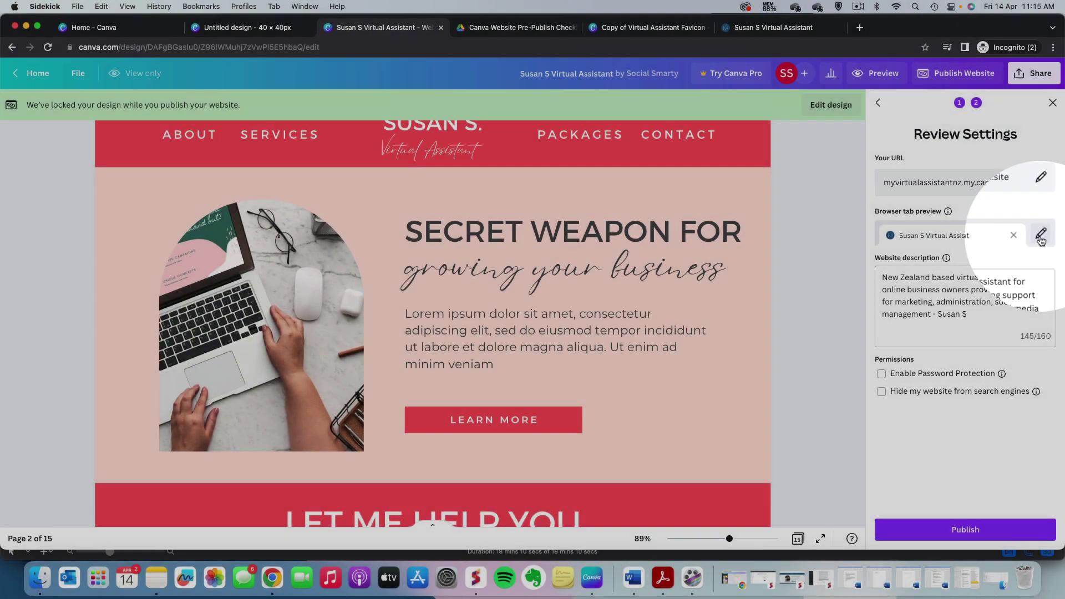
left_click(1037, 236)
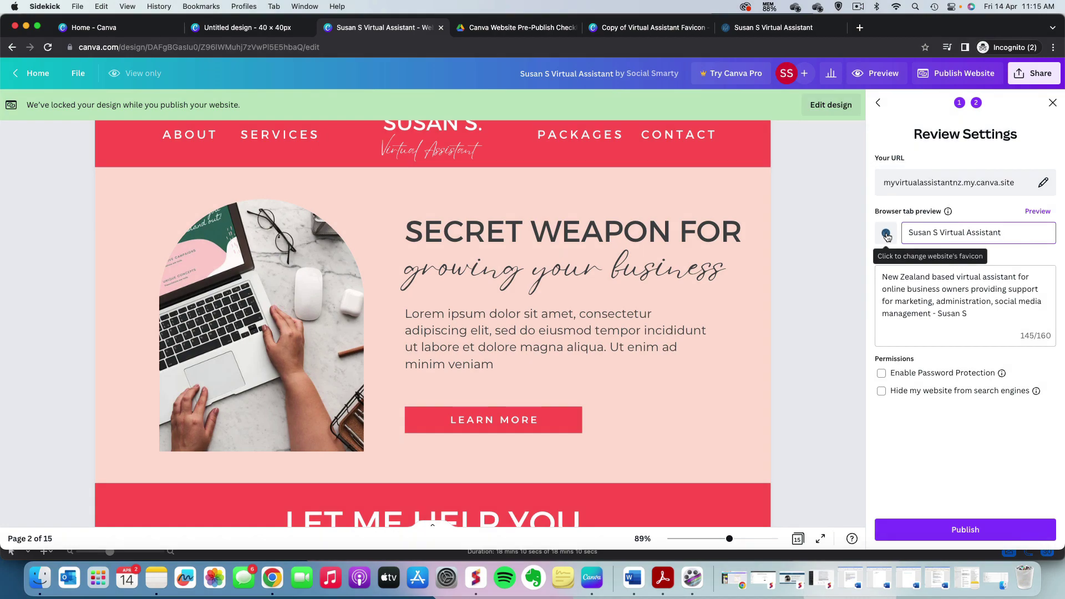
left_click(886, 234)
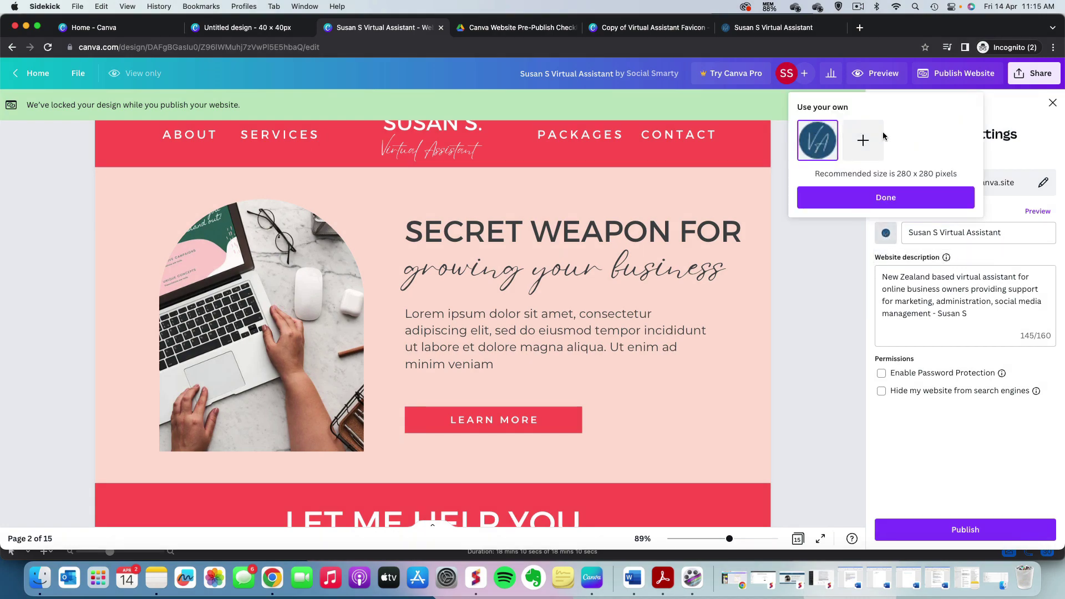
- Upload Copy of Virtual Assistant Favicon.png from Downloads and set the pink heart as the tab icon
left_click(862, 140)
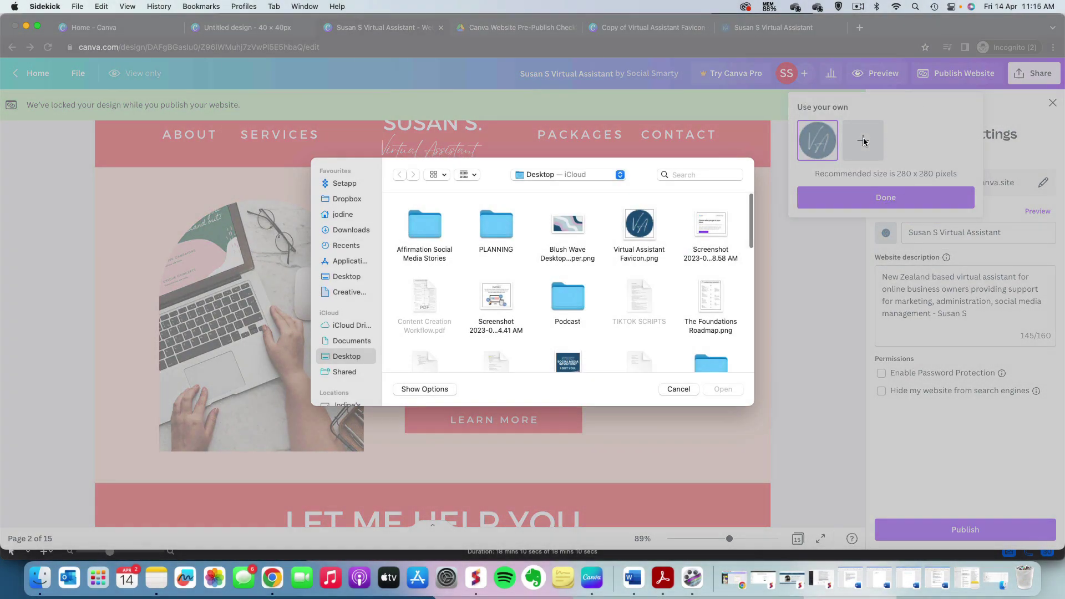
left_click(349, 230)
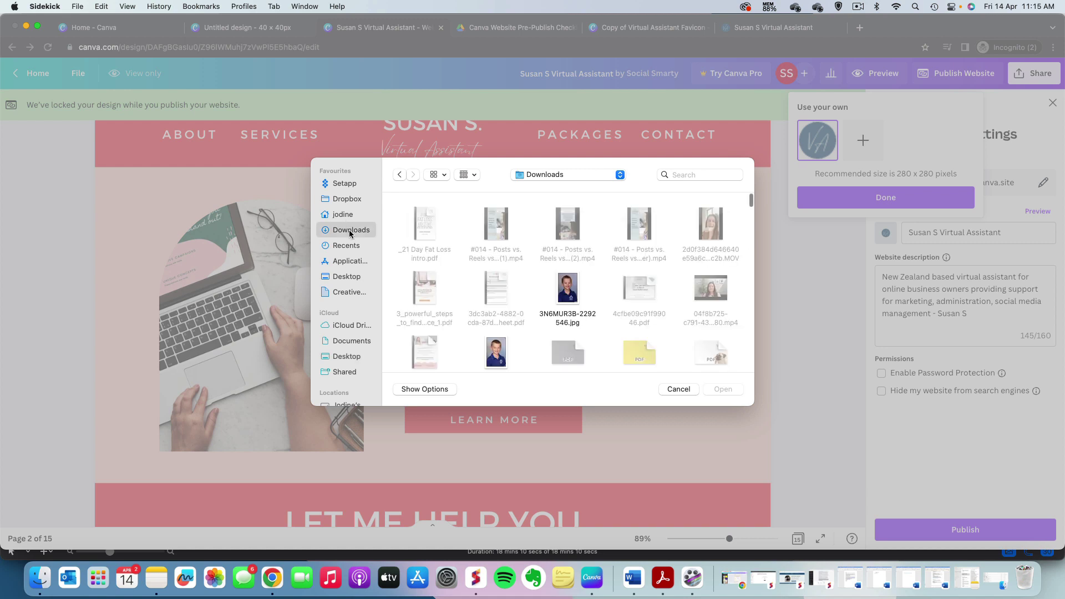
left_click(548, 179)
left_click(439, 178)
left_click(439, 179)
left_click(448, 234)
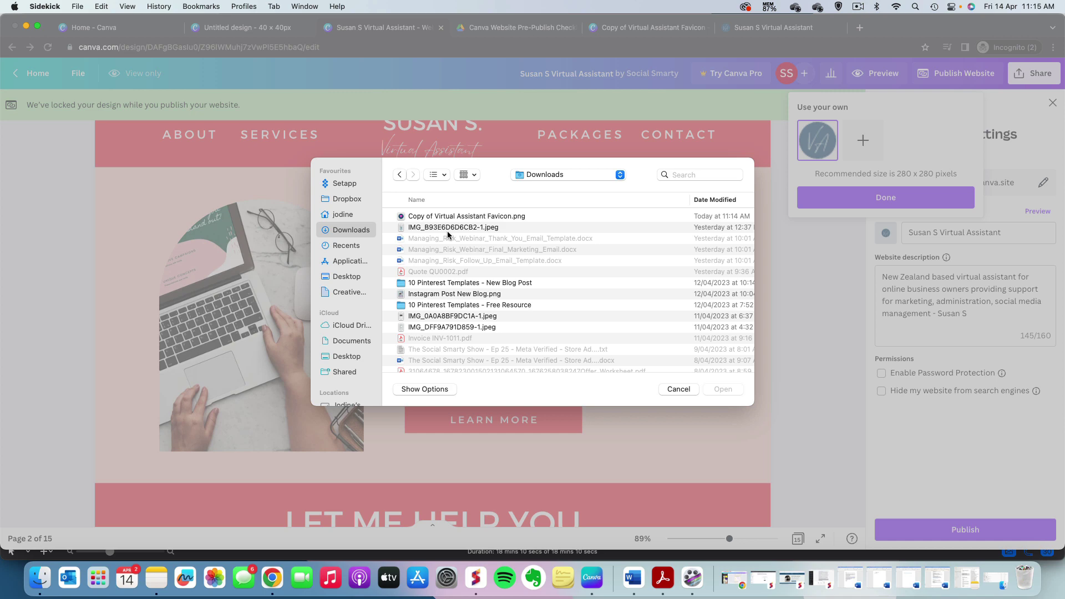
double_click(449, 216)
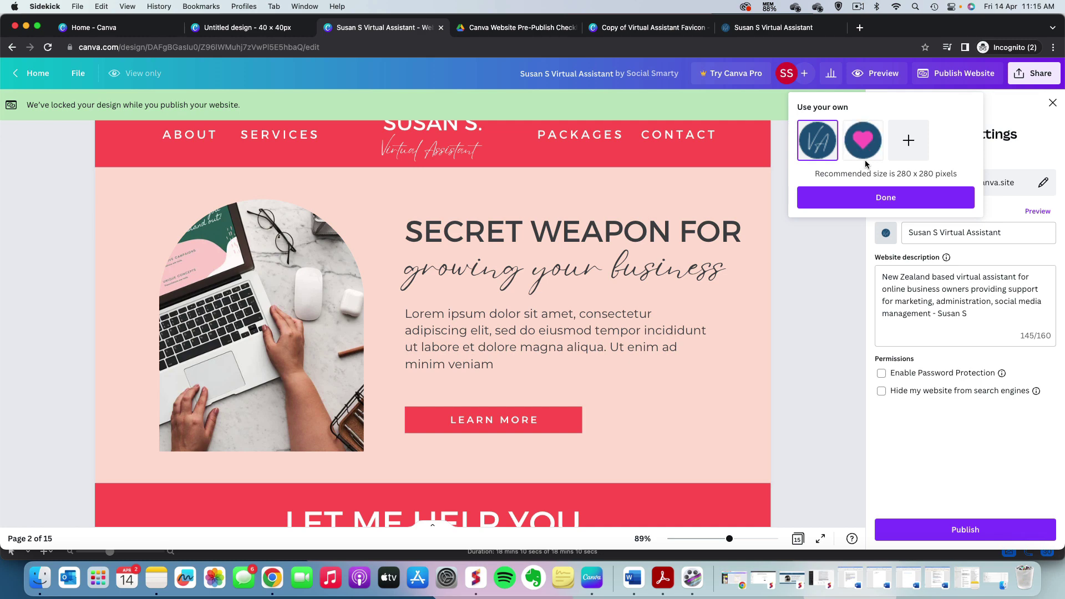
left_click(865, 156)
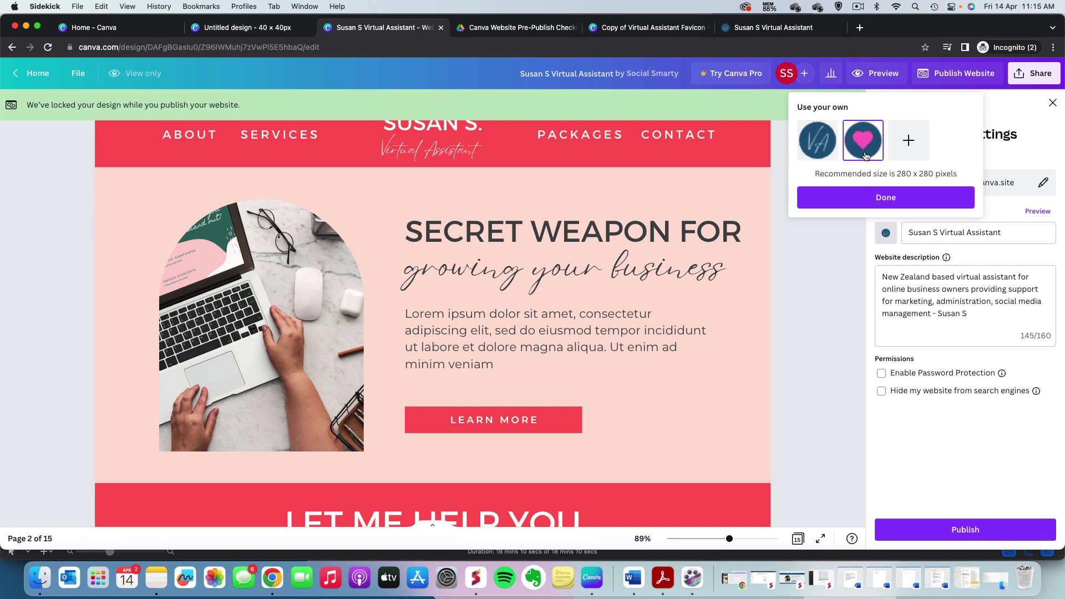
left_click(885, 198)
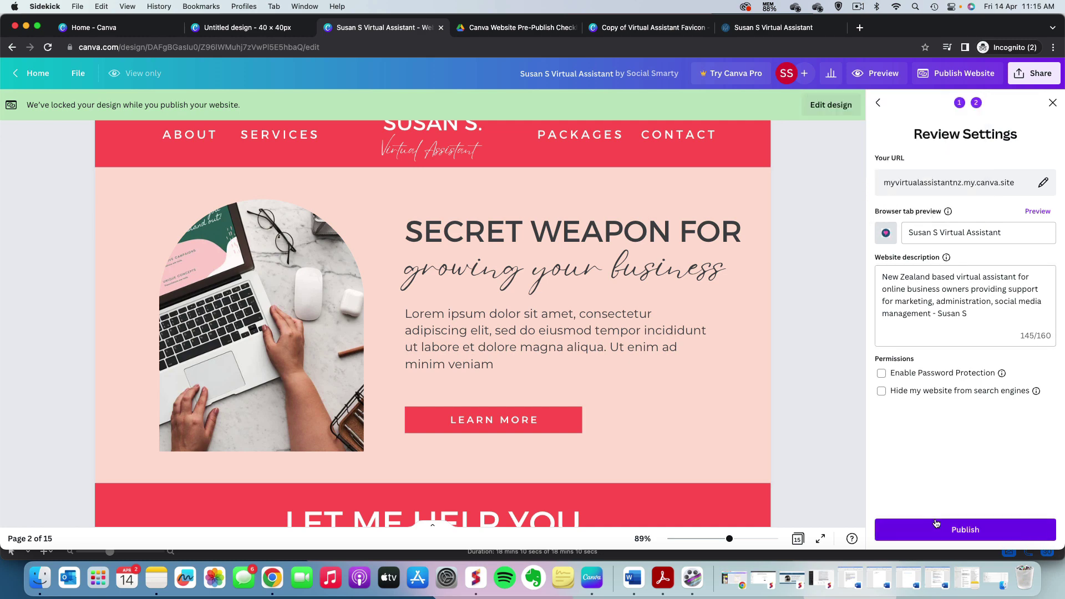
- Publish the website, dismiss the 'now live' message, and view the live site's tab
left_click(957, 532)
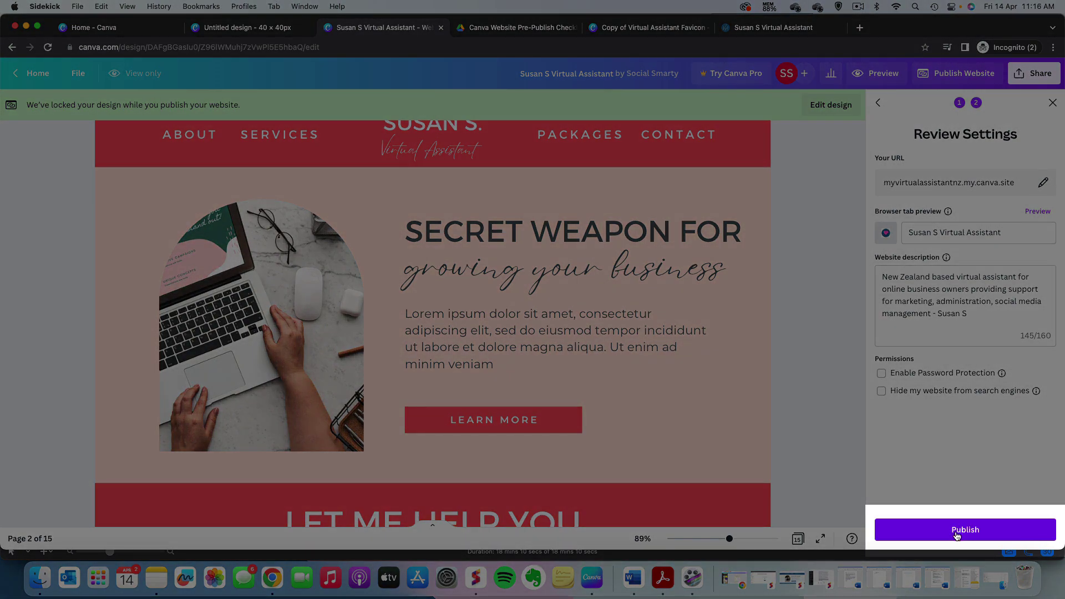
left_click(958, 529)
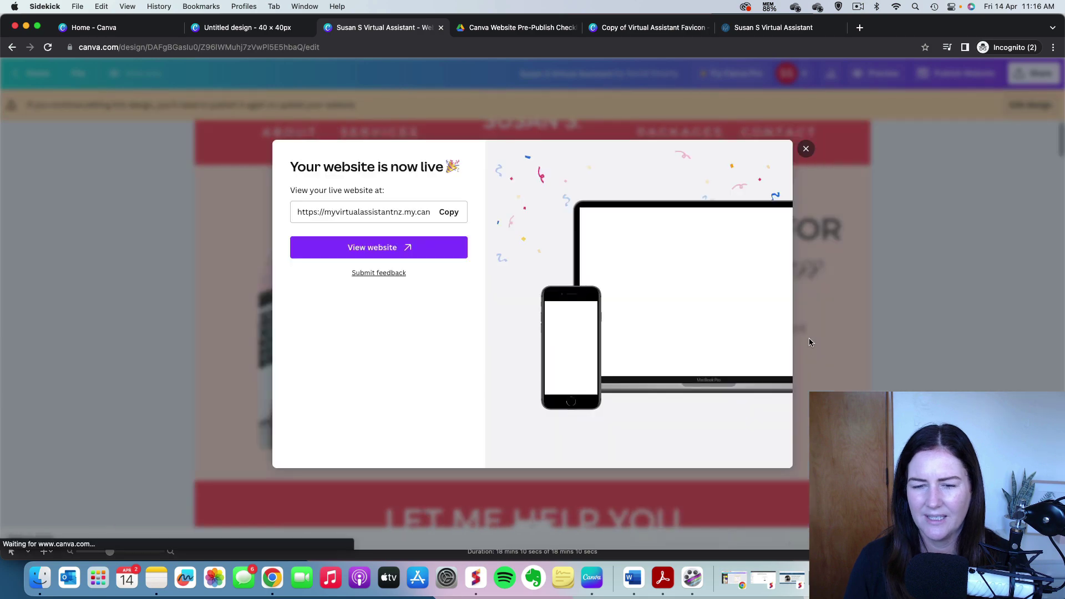
left_click(807, 149)
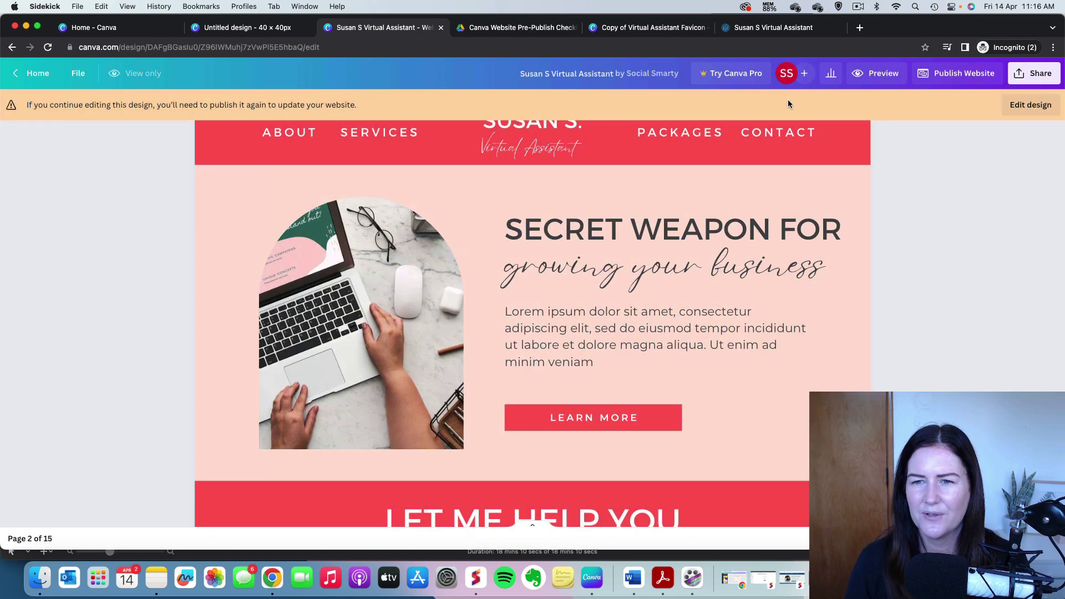
left_click(778, 29)
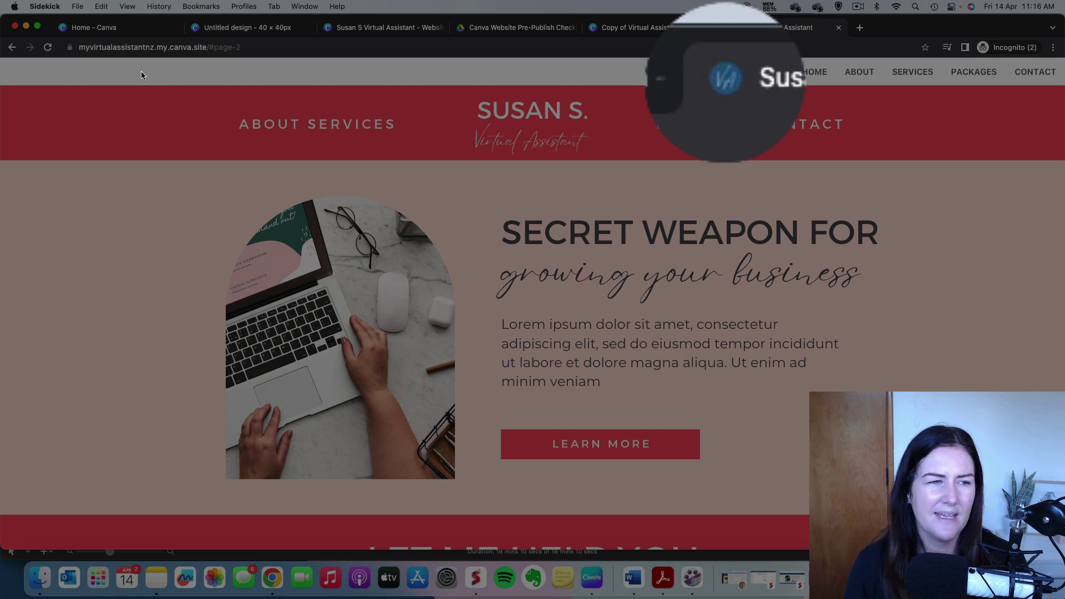
- Reload the live site so its tab displays the new pink-heart favicon
left_click(48, 48)
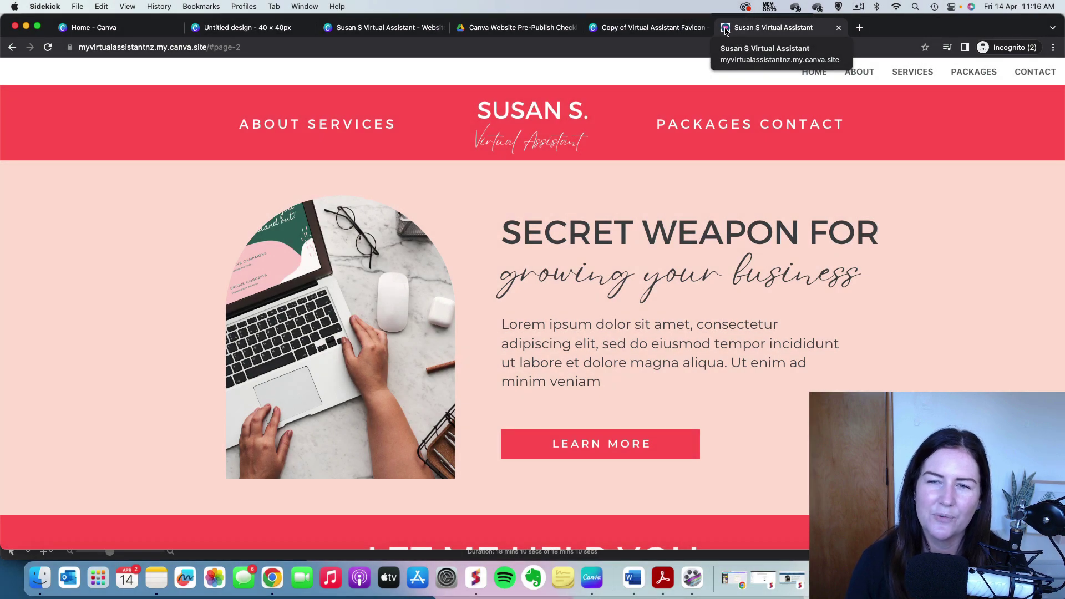
- In the 40 × 40 design, delete the heart-circle graphic and make the page background pink
left_click(247, 28)
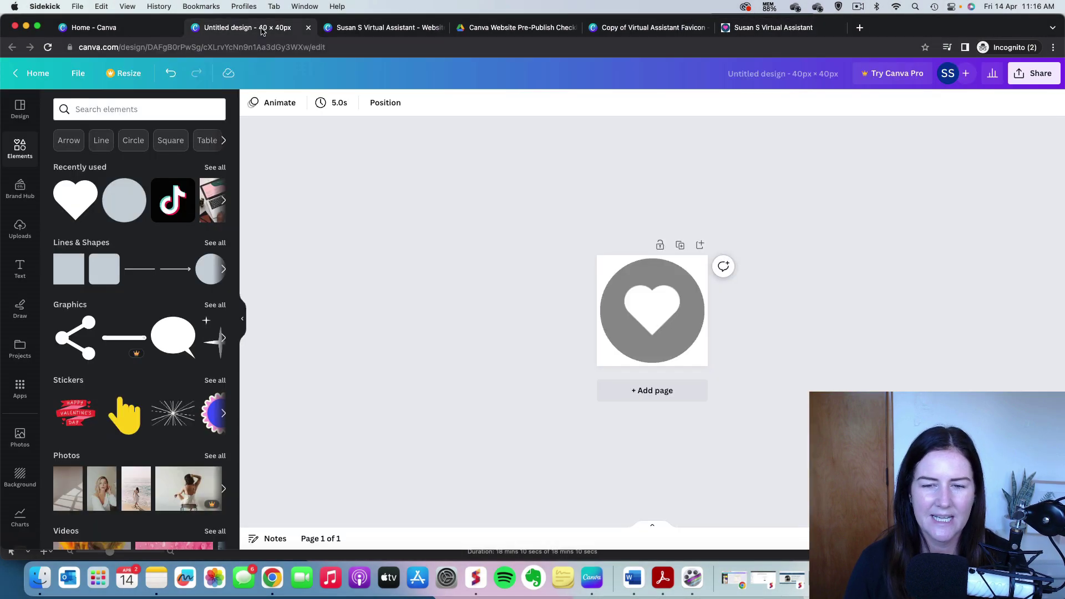
left_click(614, 325)
key("BackSpace")
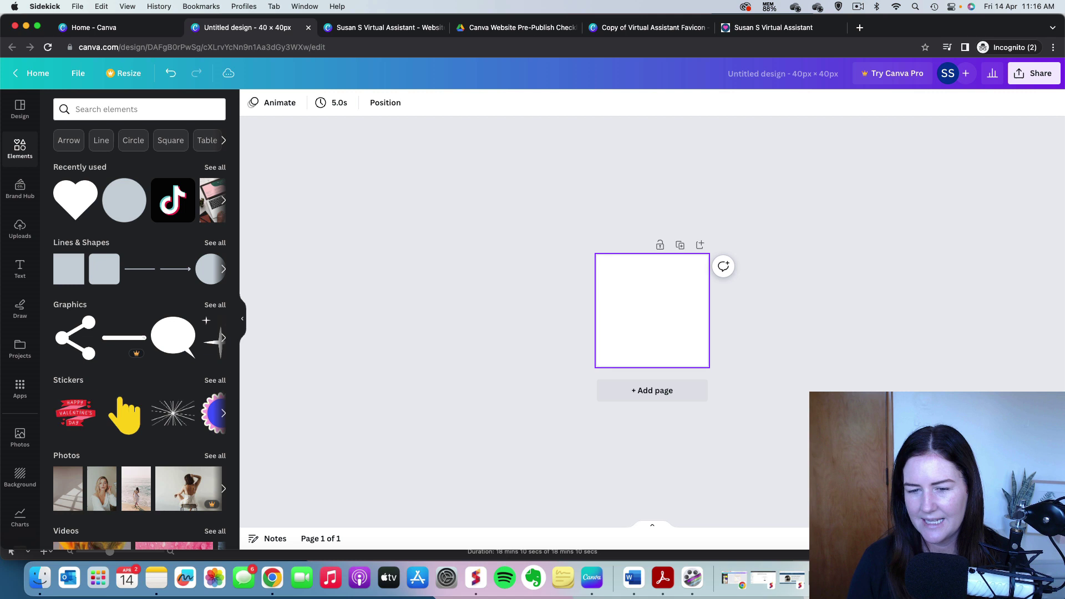
left_click(621, 268)
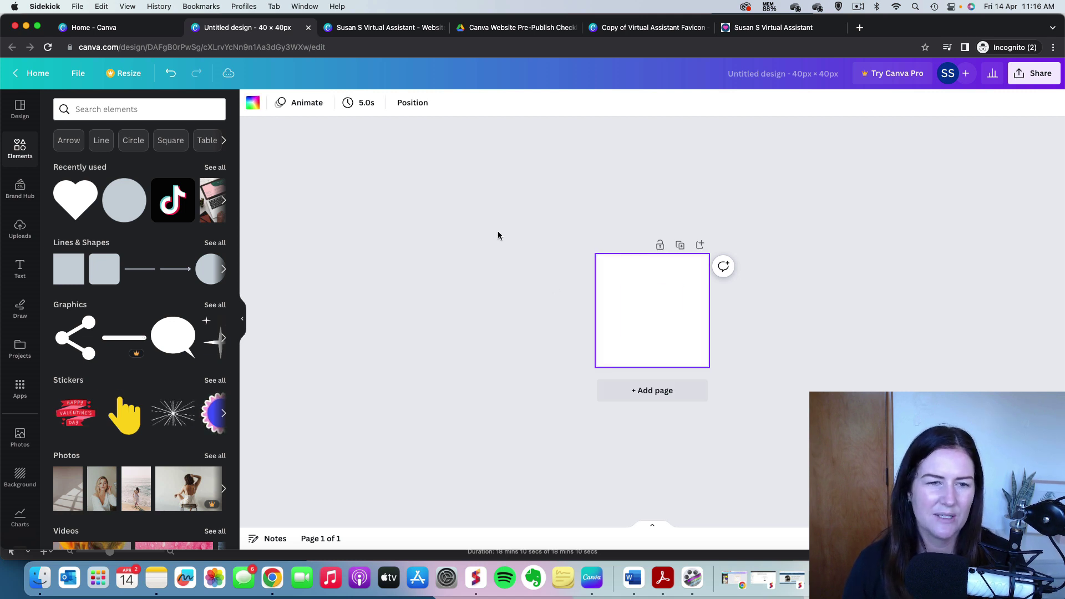
left_click(254, 105)
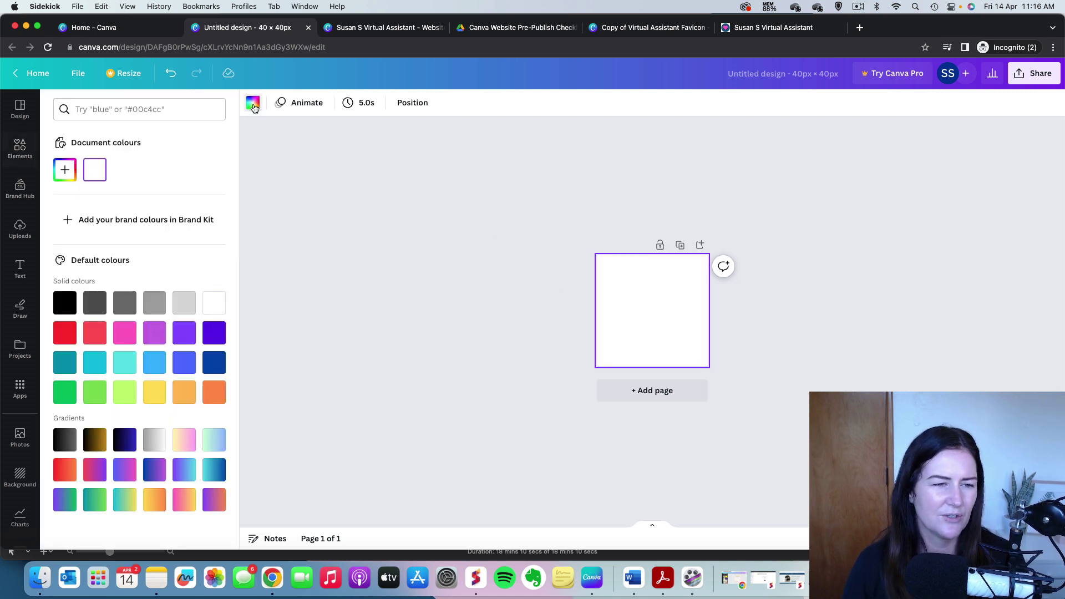
left_click(125, 333)
left_click(854, 315)
- Enlarge the white heart to 24.6 × 22.3 px and centre it vertically on the page
left_click(654, 311)
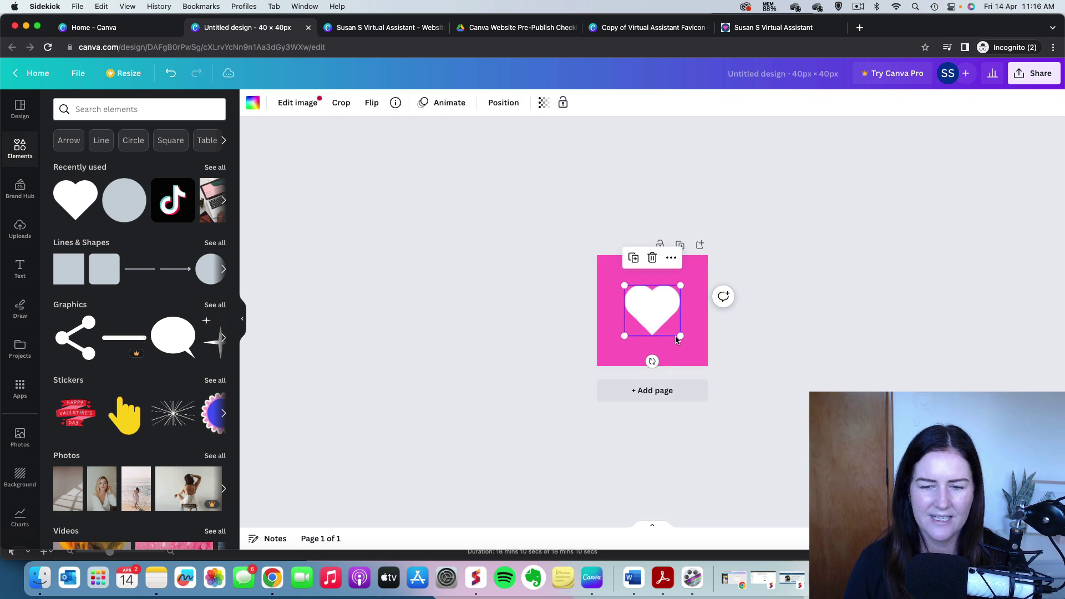
left_click_drag(684, 339, 647, 325)
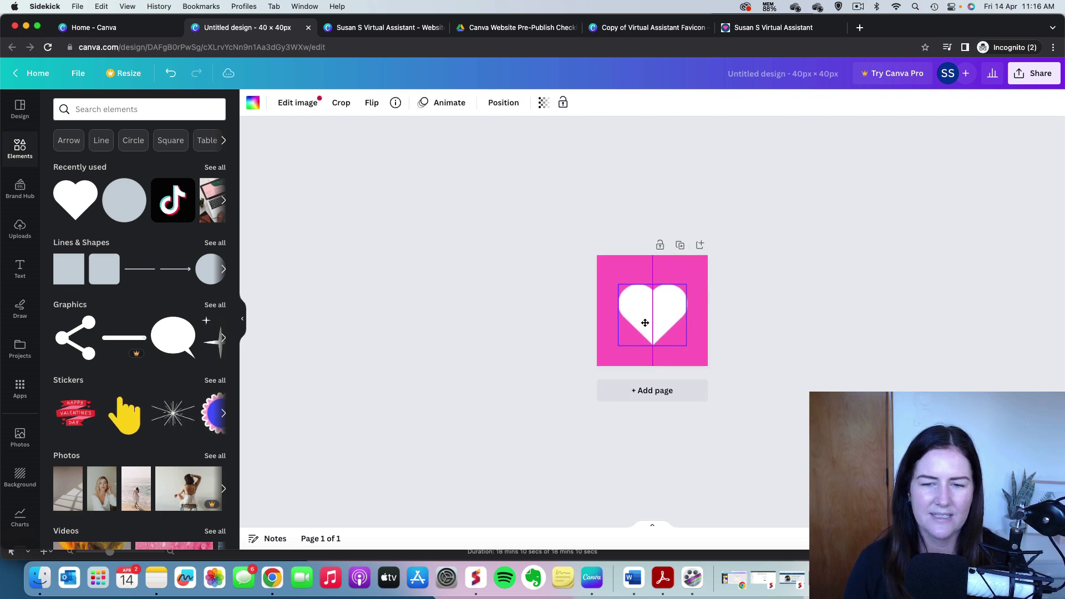
left_click(503, 102)
left_click(79, 225)
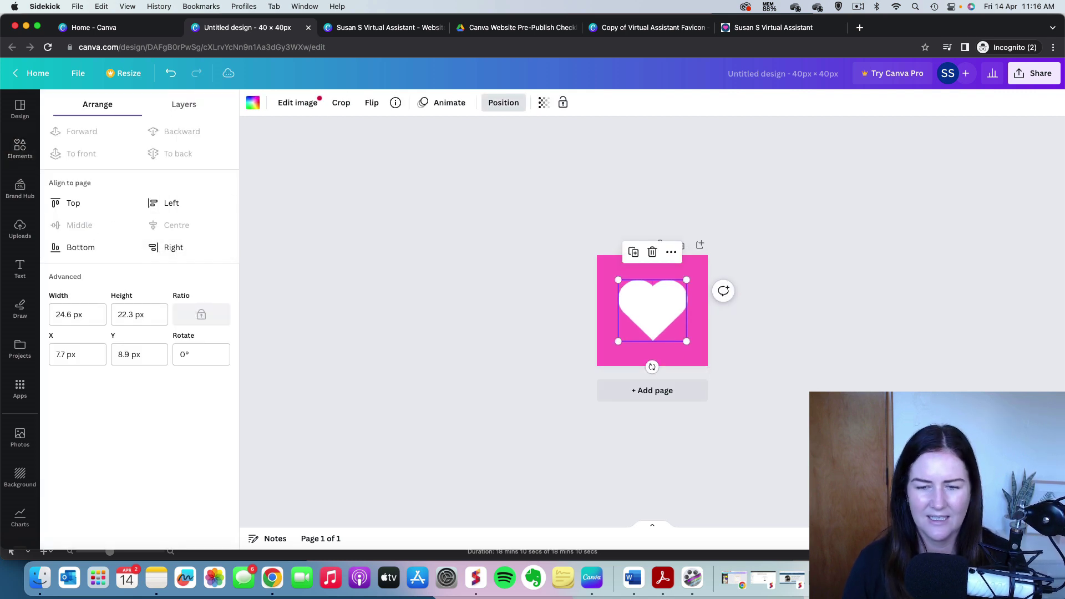
left_click(809, 336)
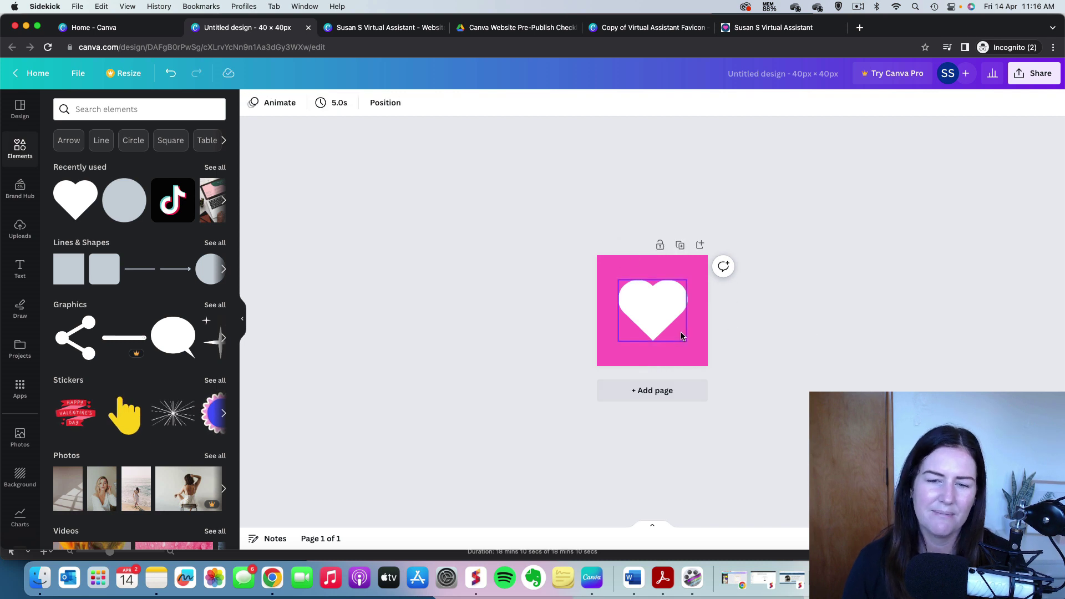